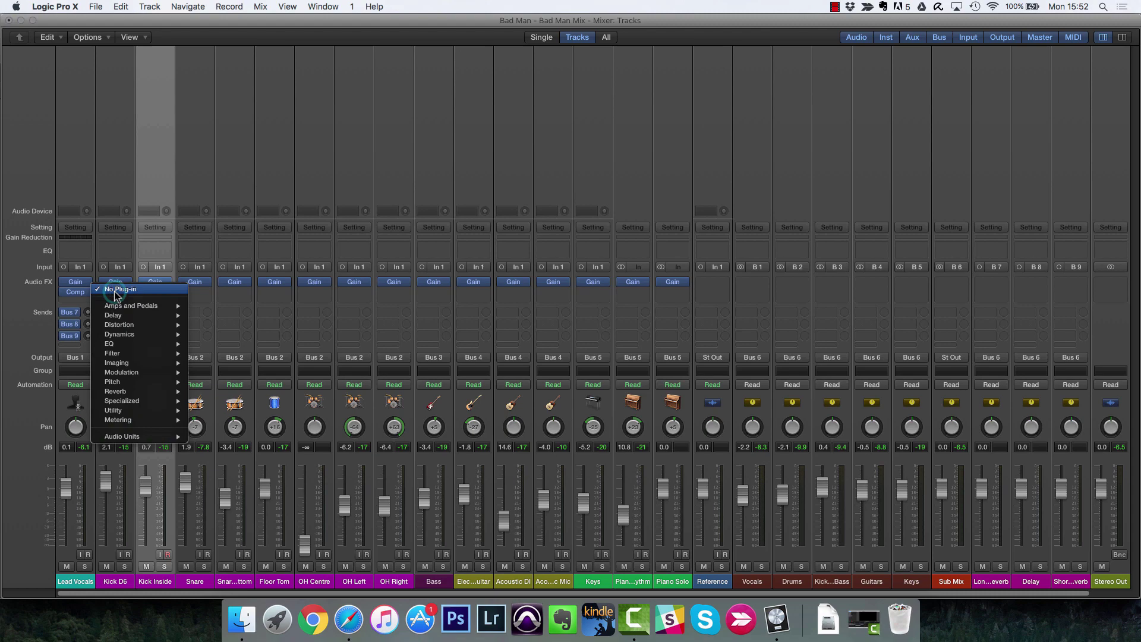
Step: Browse Kick D6's plug-in insert menu to EQ > Channel EQ > Mono
mouse_move(132, 310)
mouse_move(124, 344)
mouse_move(213, 345)
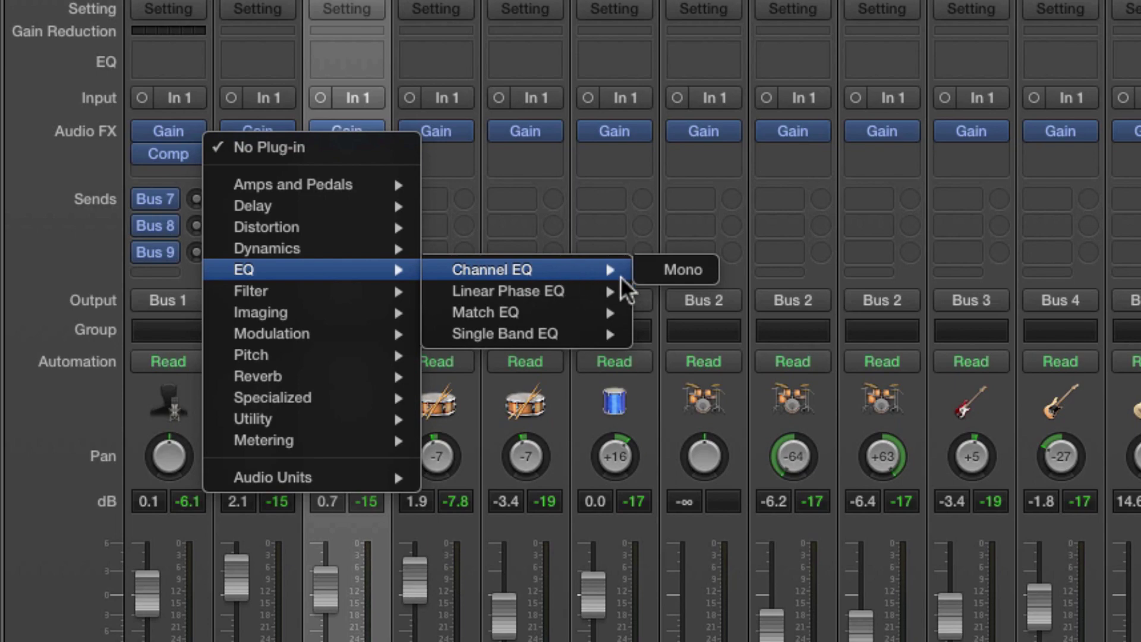
mouse_move(565, 287)
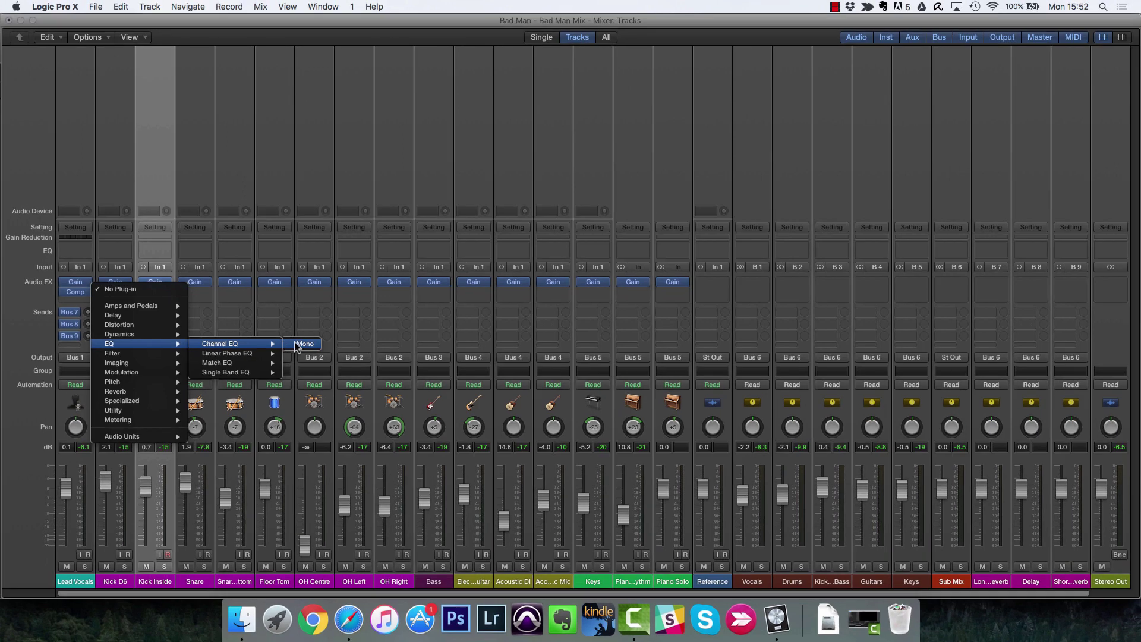
Step: Insert a mono Channel EQ on Kick D6 and a Channel EQ on Kick Inside
click(666, 269)
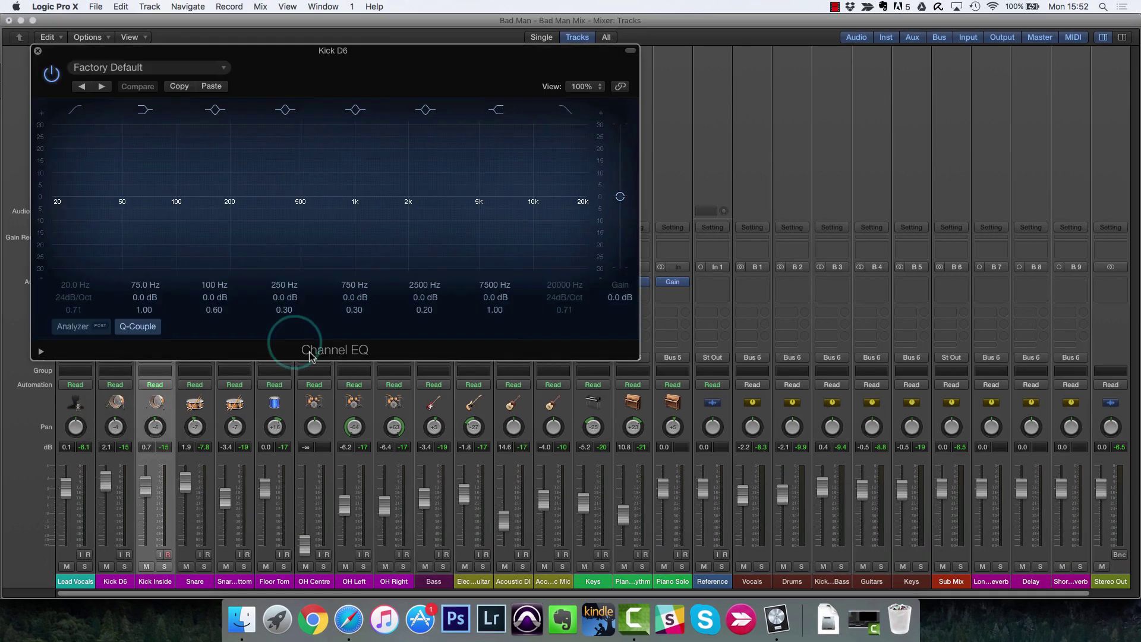
drag(153, 52, 390, 94)
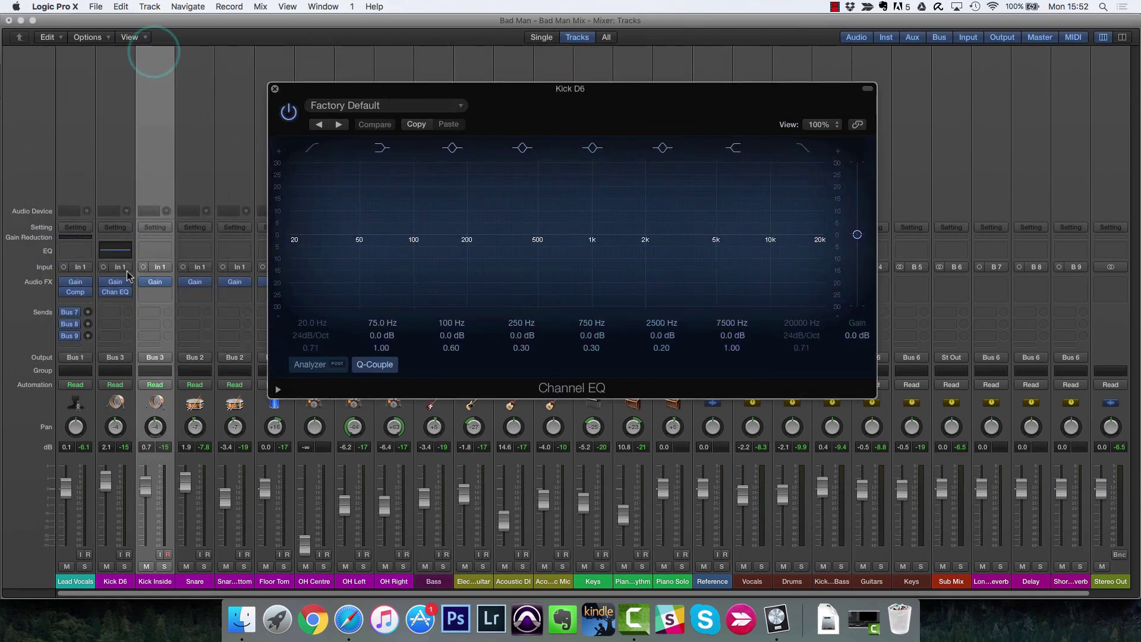
click(275, 92)
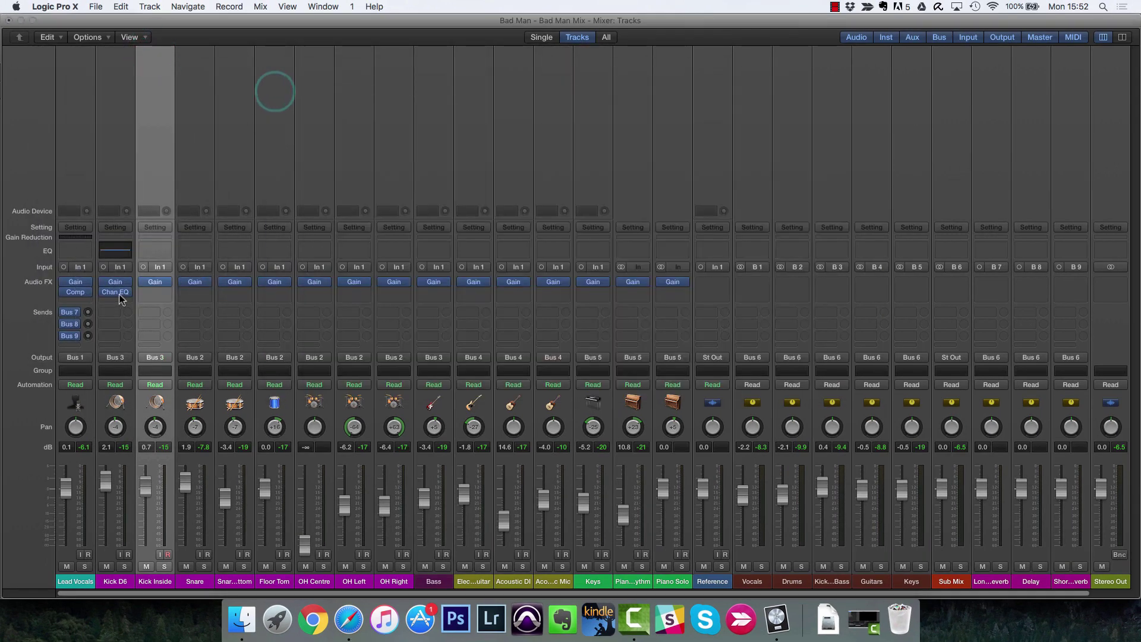
click(161, 252)
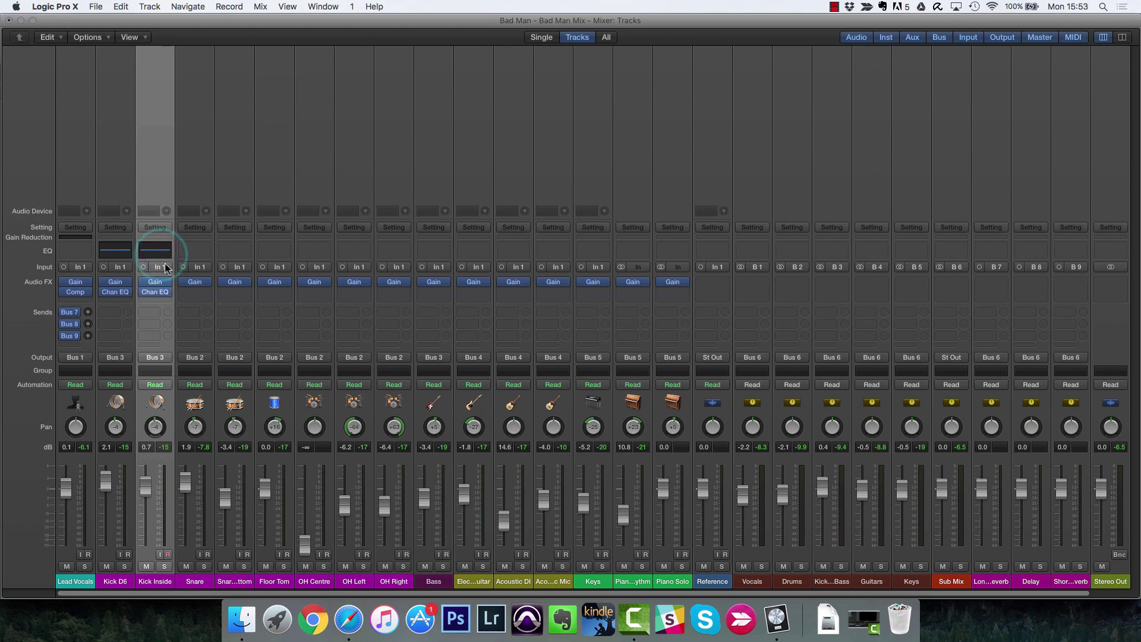
click(213, 51)
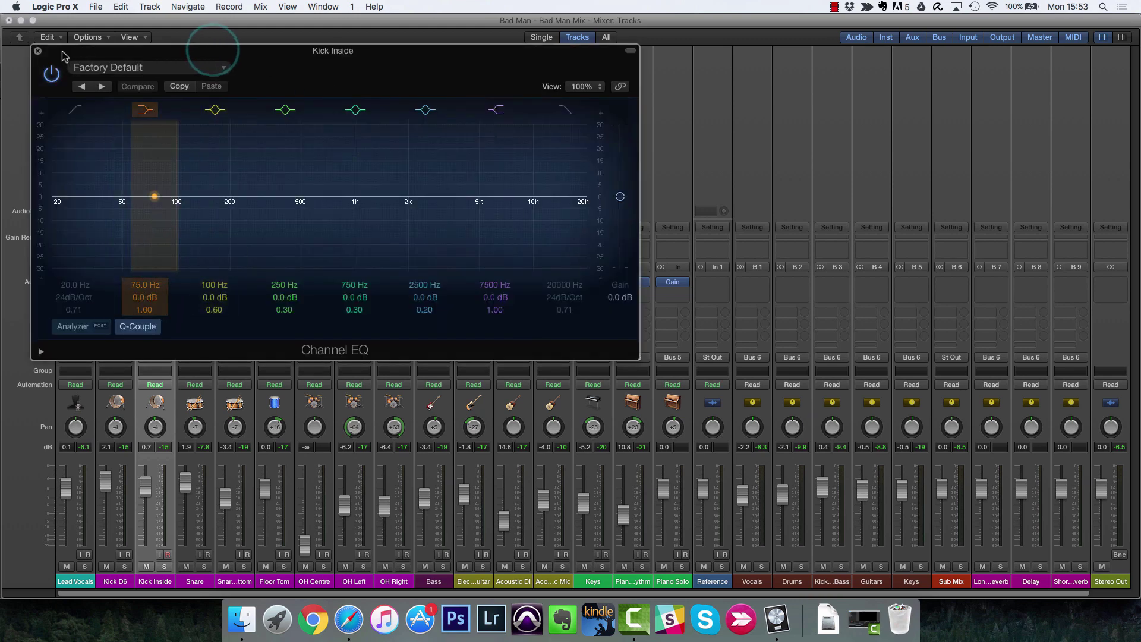
click(37, 51)
Step: Try moving a Kick D6 EQ band toward 270 Hz, then reopen Kick D6's Channel EQ
click(124, 256)
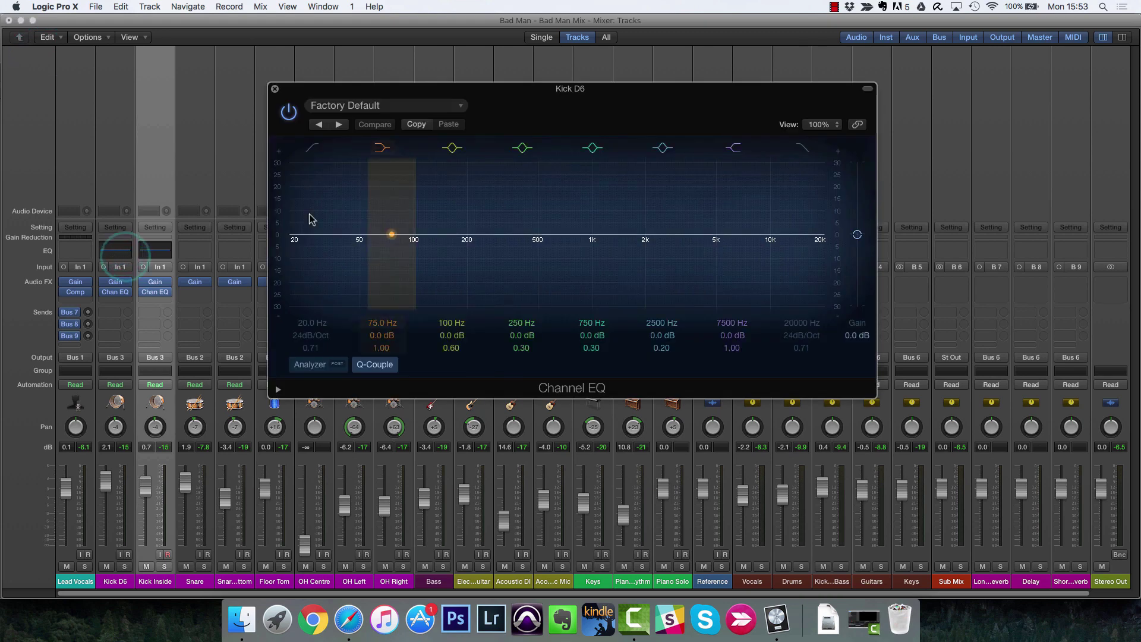
drag(501, 239, 585, 182)
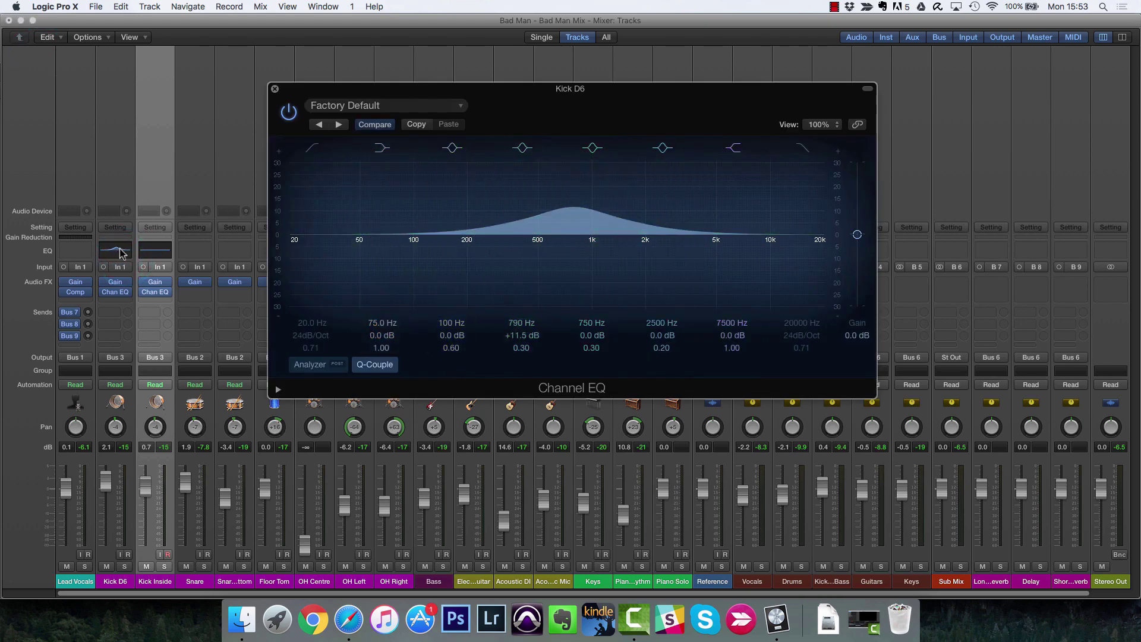
drag(580, 210, 491, 193)
click(274, 90)
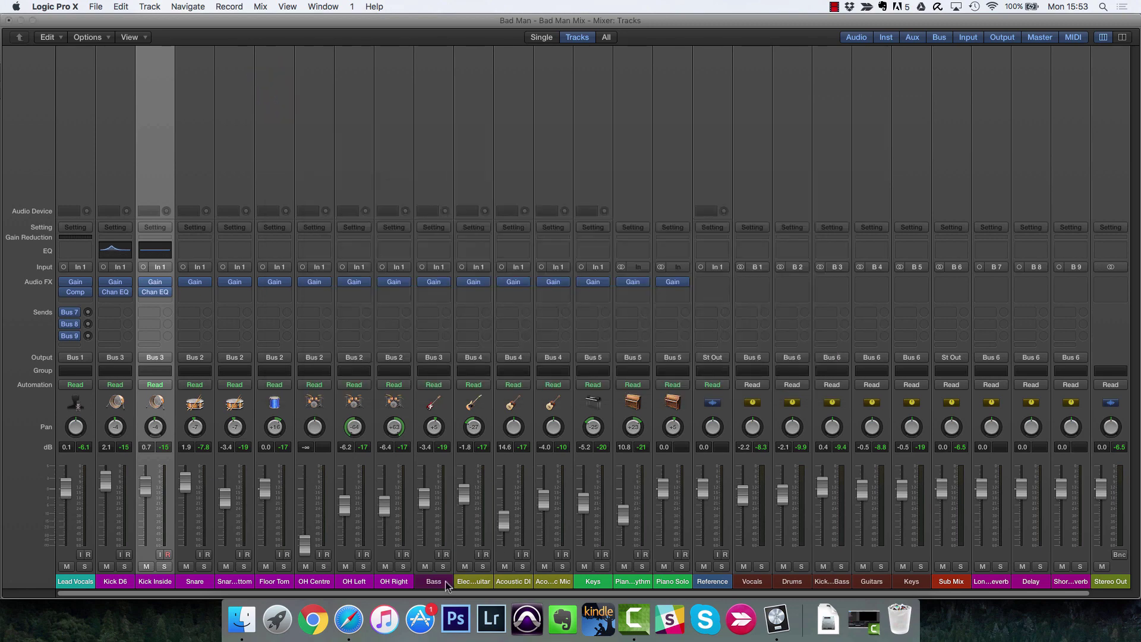
drag(432, 591, 493, 594)
drag(375, 596, 334, 597)
click(117, 251)
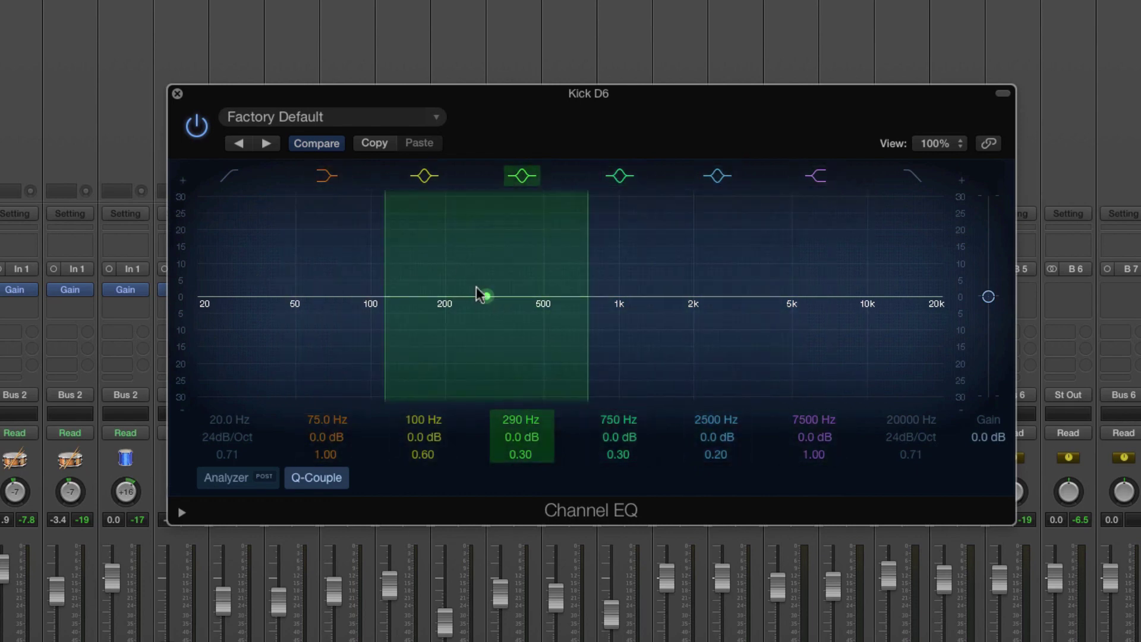
Step: Shape Kick D6's band into a broad +4 dB bell at 360 Hz with Q 0.10
drag(485, 297, 507, 205)
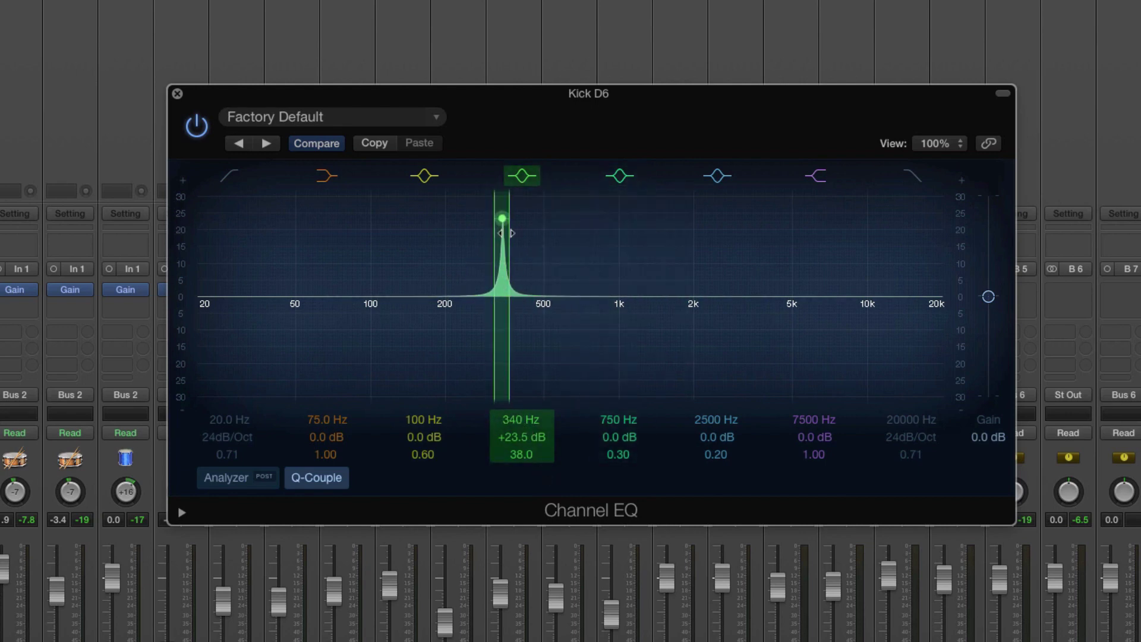
drag(510, 301, 694, 309)
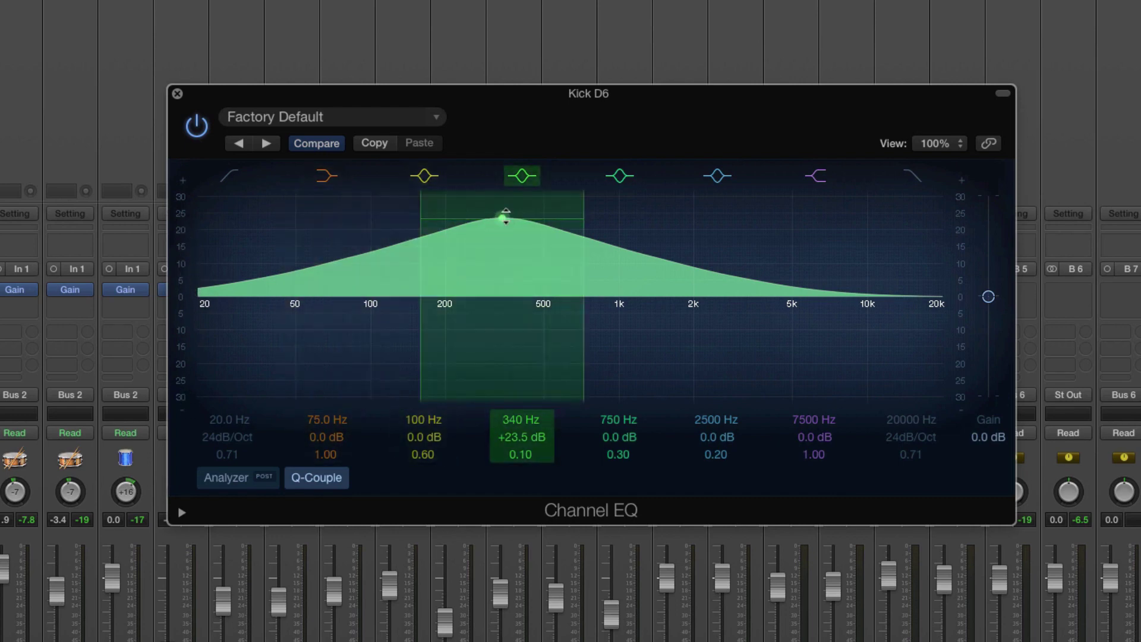
drag(505, 223, 503, 248)
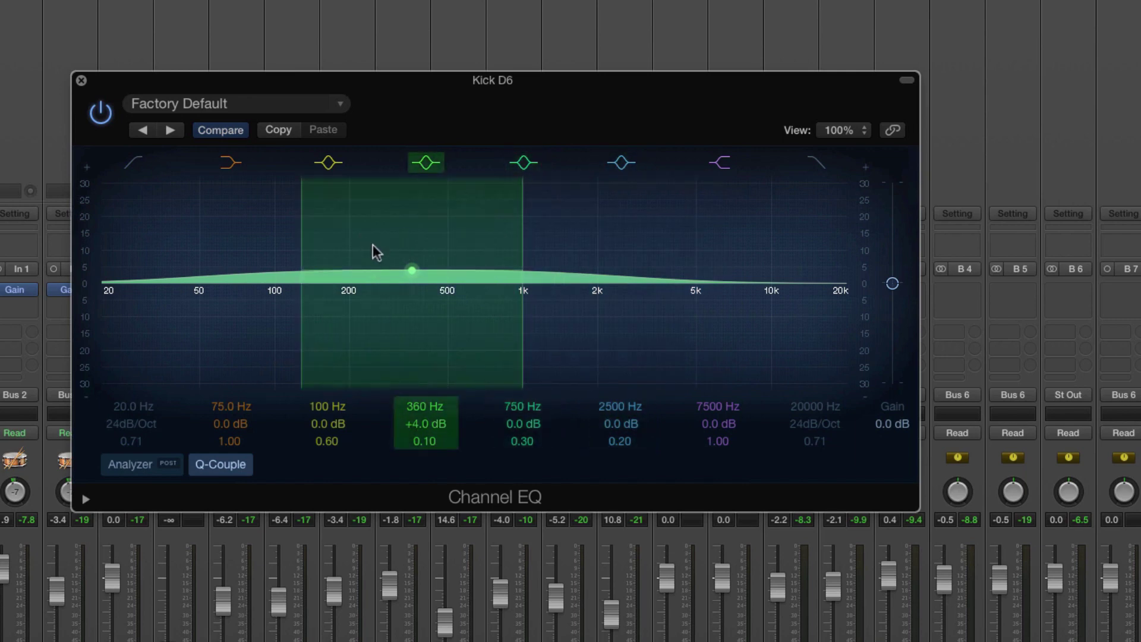
Step: Raise the broad boost to +18.5 dB, adjust the shelves, and cut highs 22 dB from 3800 Hz
drag(412, 273, 434, 207)
click(426, 162)
click(232, 165)
click(230, 164)
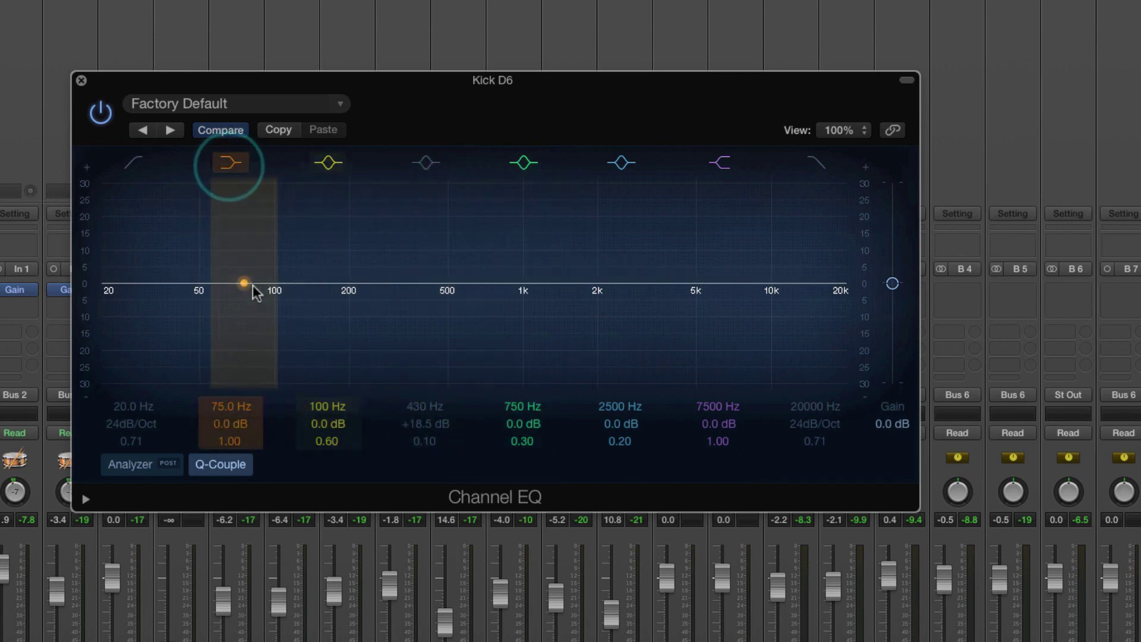
mouse_move(236, 280)
mouse_down()
mouse_move(245, 236)
mouse_move(702, 202)
mouse_move(387, 214)
mouse_move(249, 283)
mouse_move(375, 377)
mouse_move(224, 288)
mouse_up()
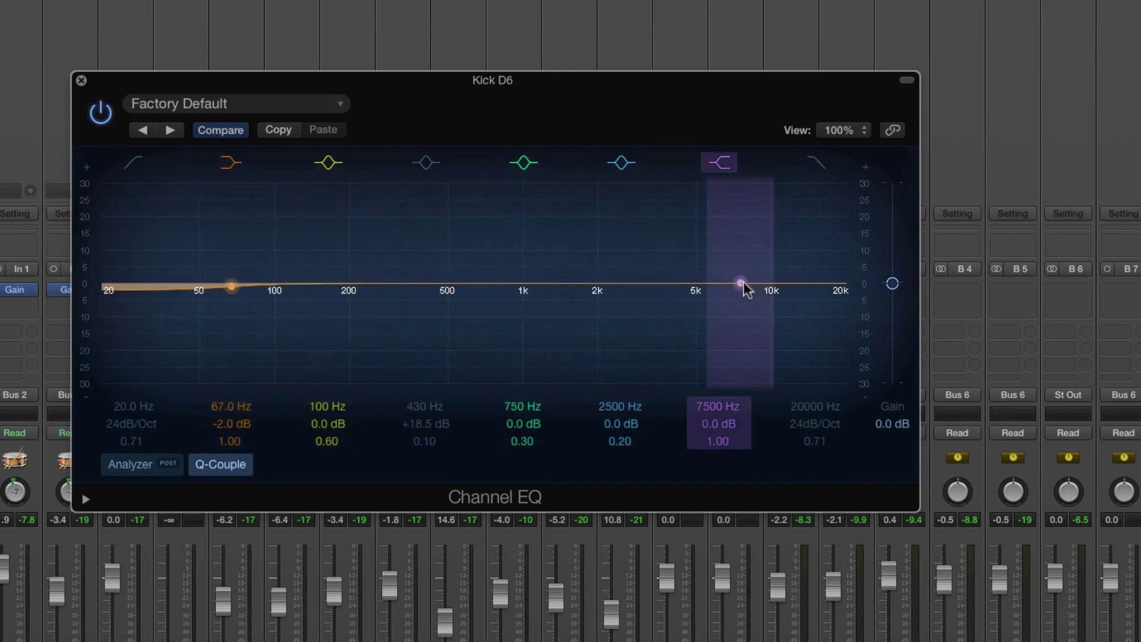
drag(743, 282, 523, 220)
drag(655, 284, 667, 393)
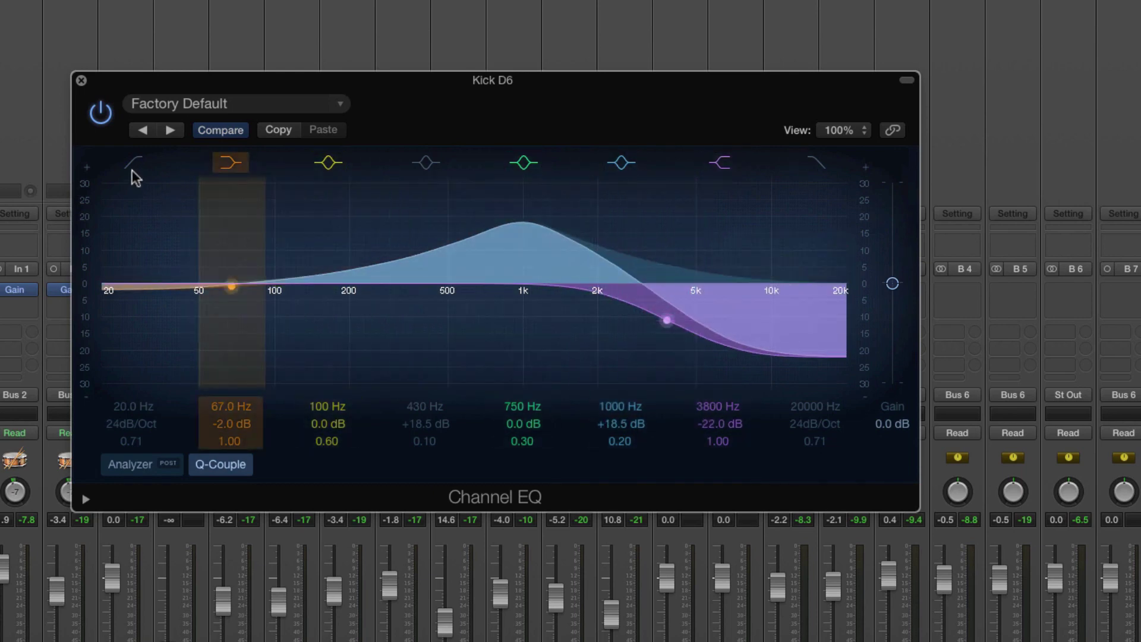
Step: Enable a 128 Hz low cut and a 3600 Hz high cut, restoring the 430 Hz boost
click(132, 167)
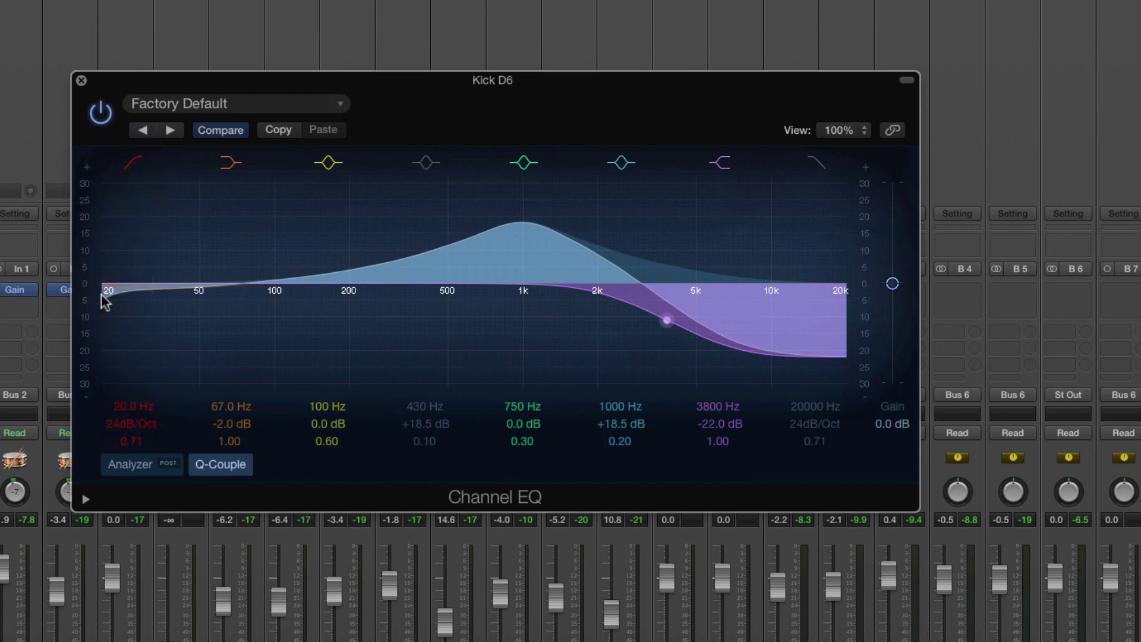
drag(104, 292, 319, 300)
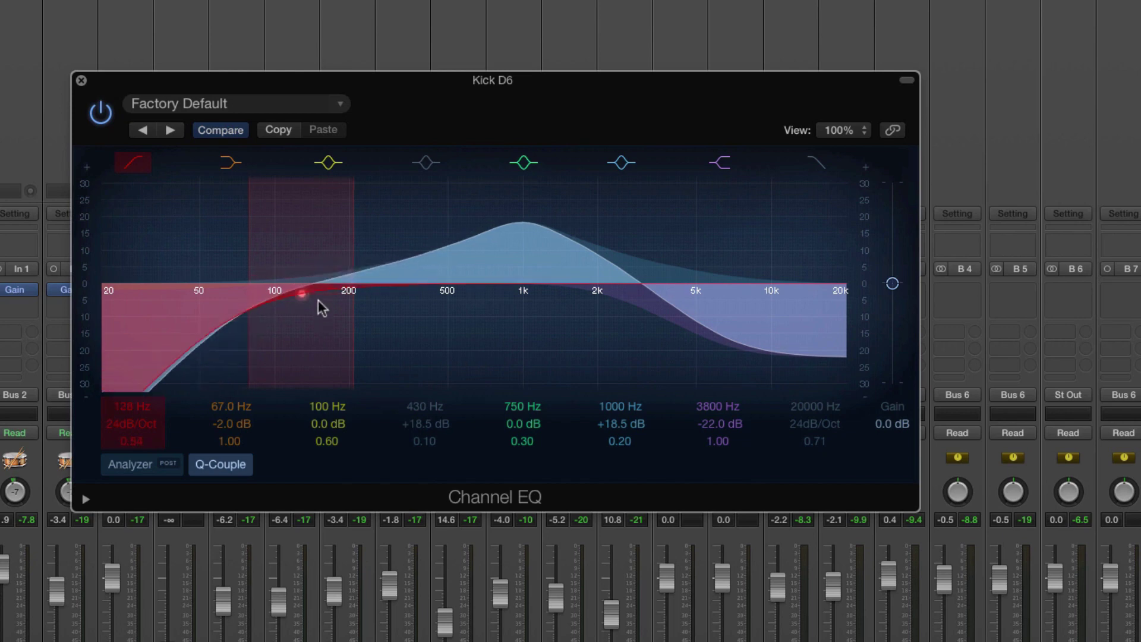
click(816, 163)
click(729, 165)
drag(841, 290, 661, 291)
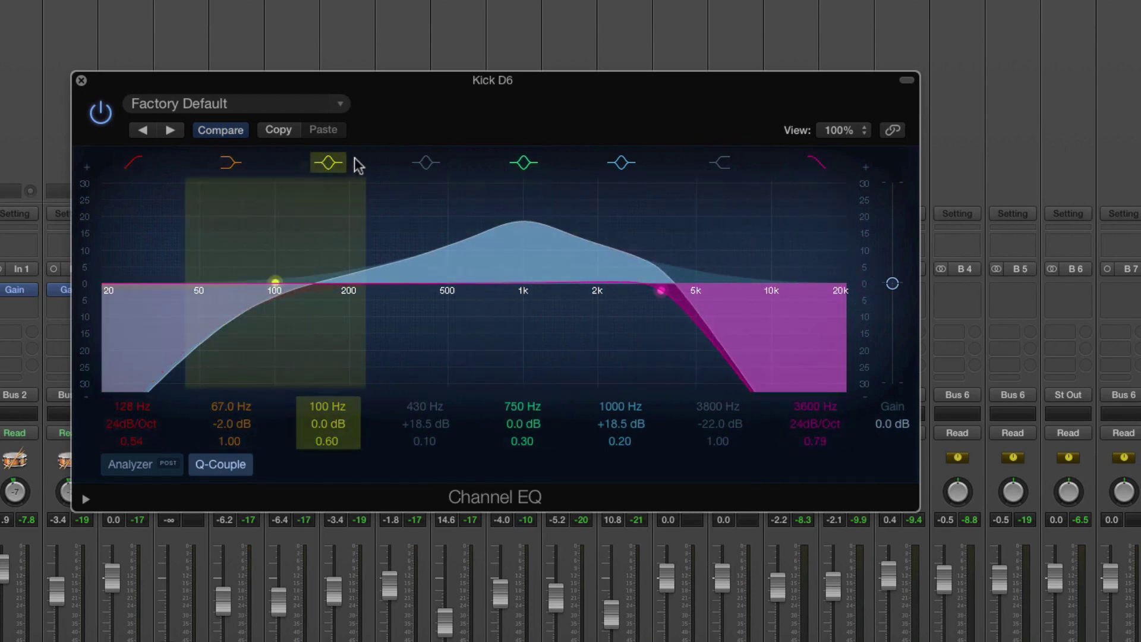
click(435, 159)
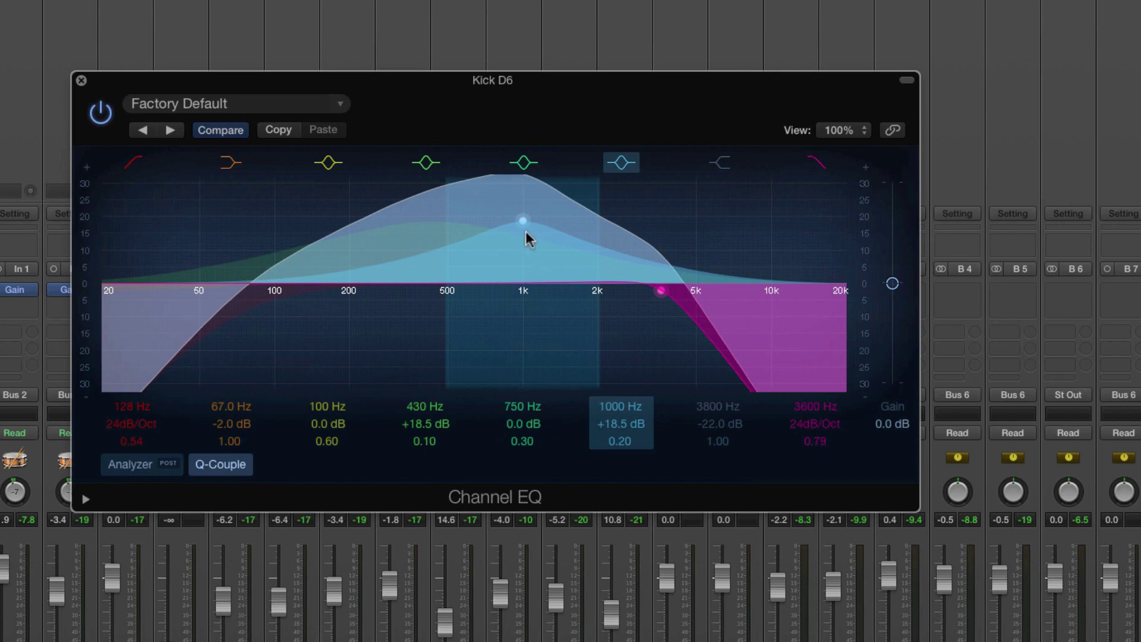
Step: Recall the Kick D6 Channel EQ's default flat settings and switch on the Analyzer
click(290, 106)
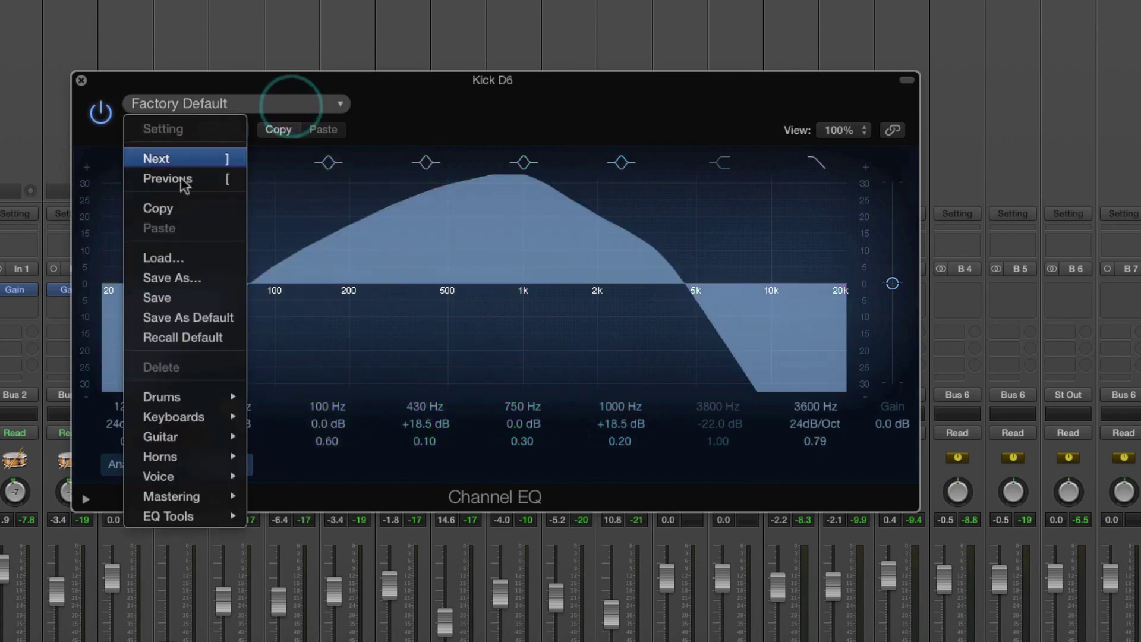
click(189, 336)
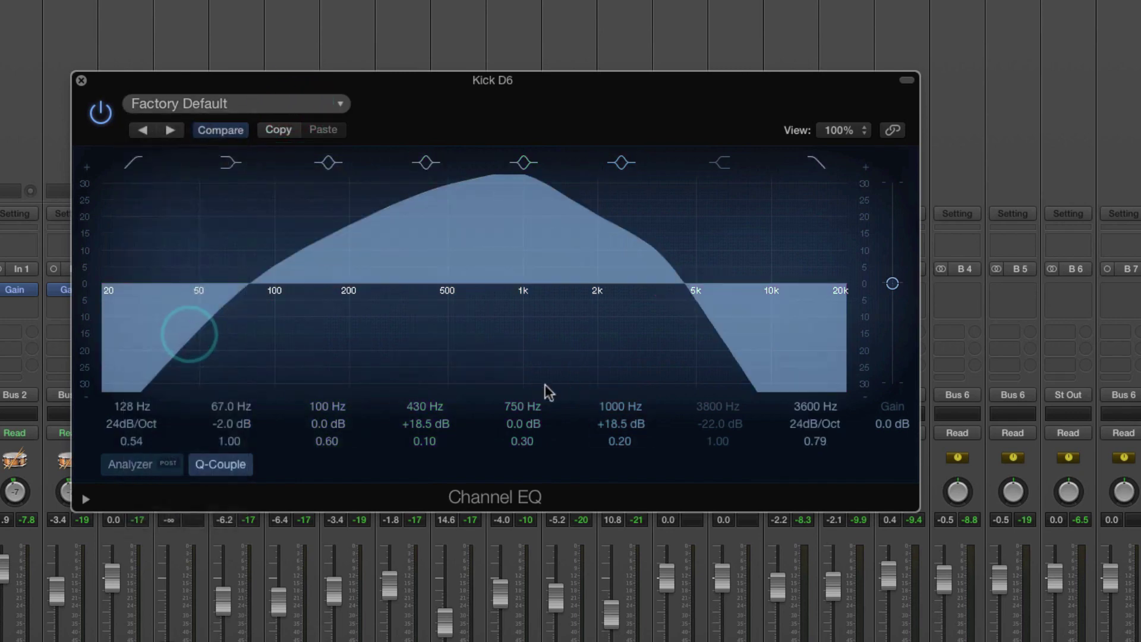
click(141, 465)
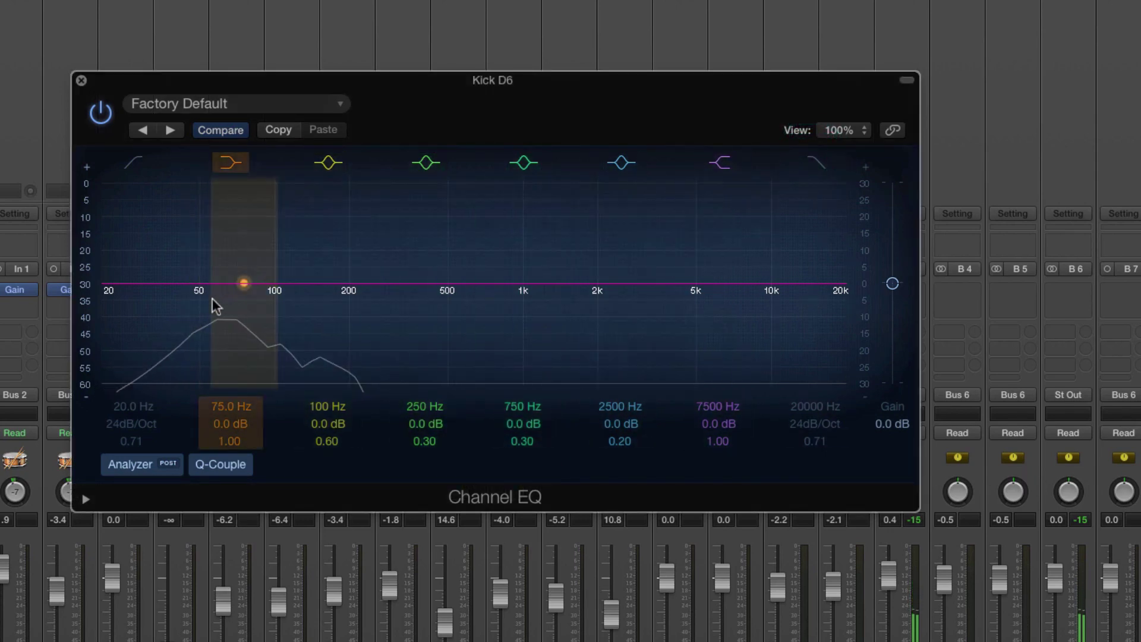
Step: Move the low band to 60 Hz and boost the 180 Hz band, widening it
drag(248, 283, 233, 284)
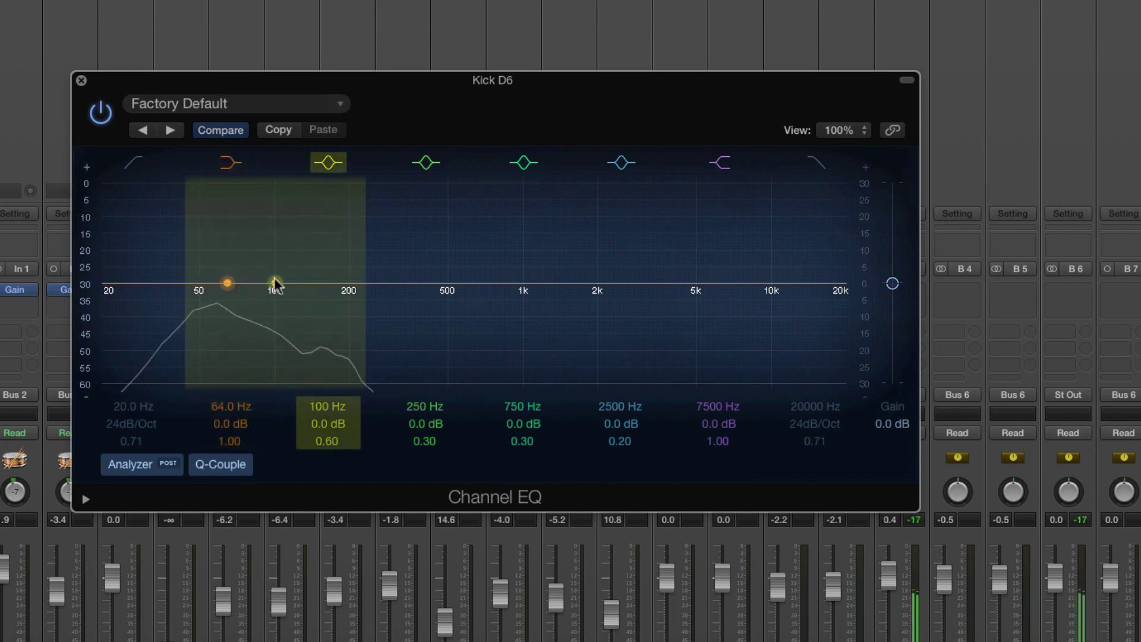
drag(228, 284, 220, 283)
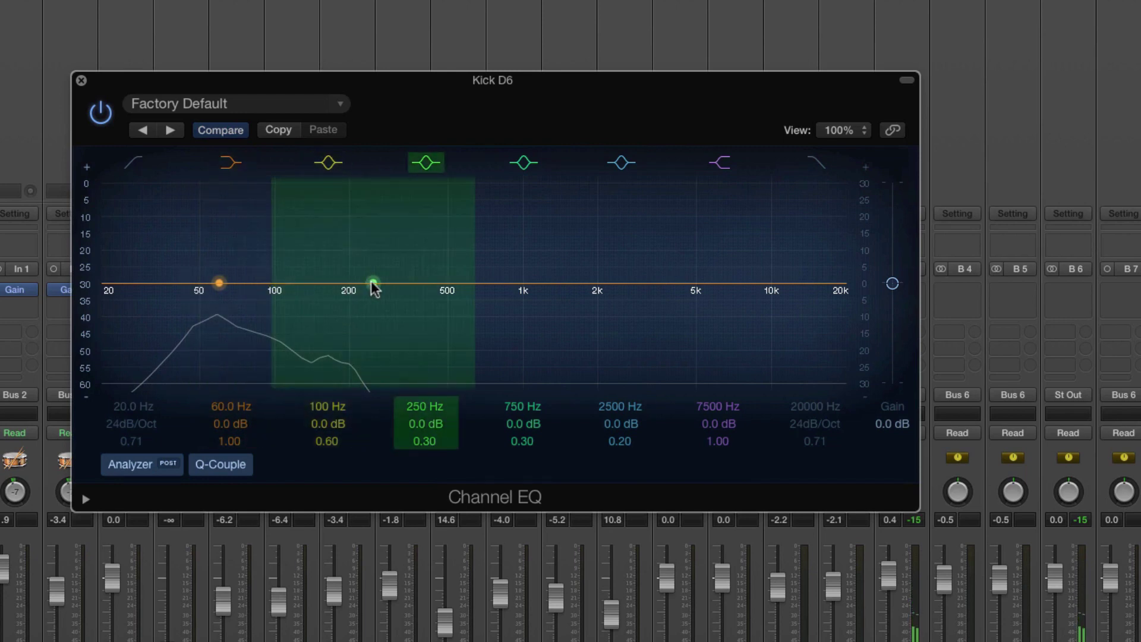
drag(372, 283, 333, 284)
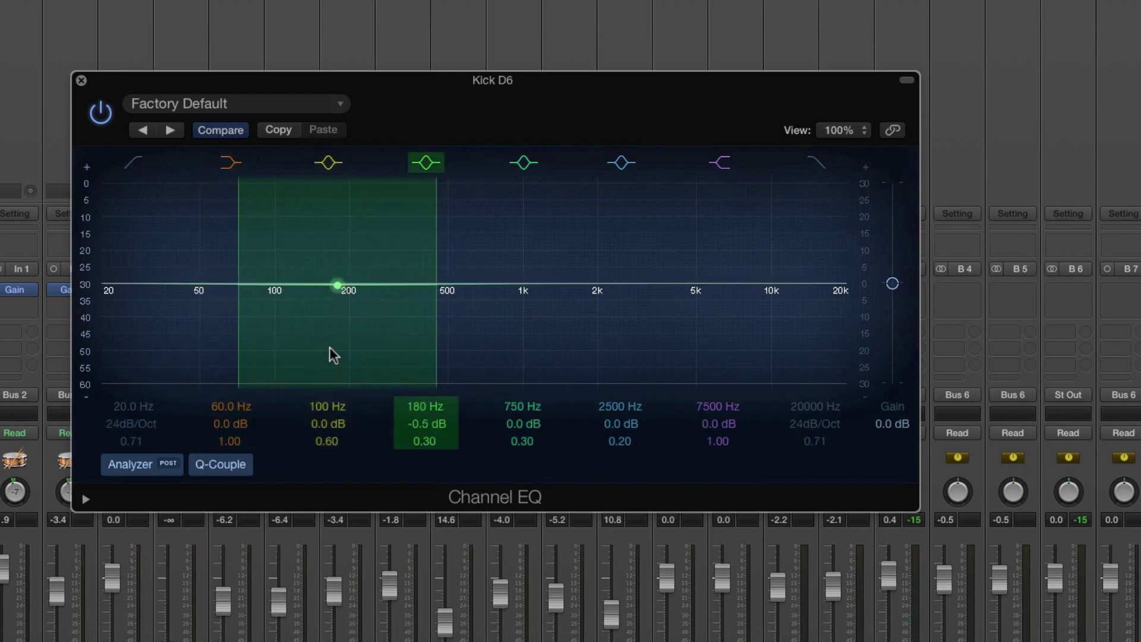
drag(338, 281, 223, 226)
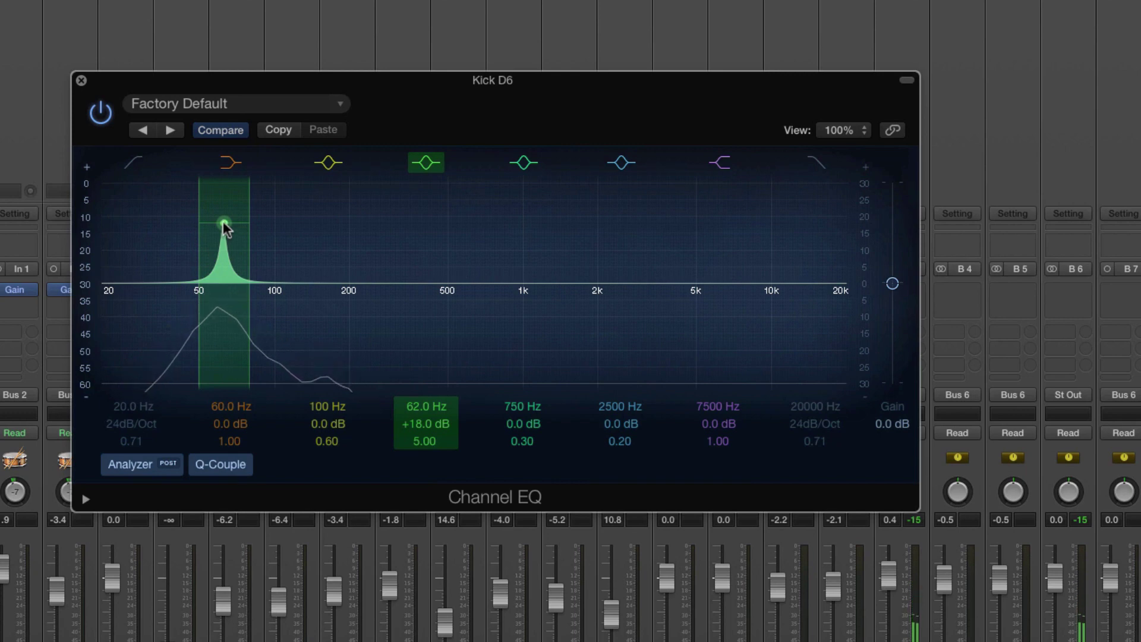
drag(243, 264, 271, 262)
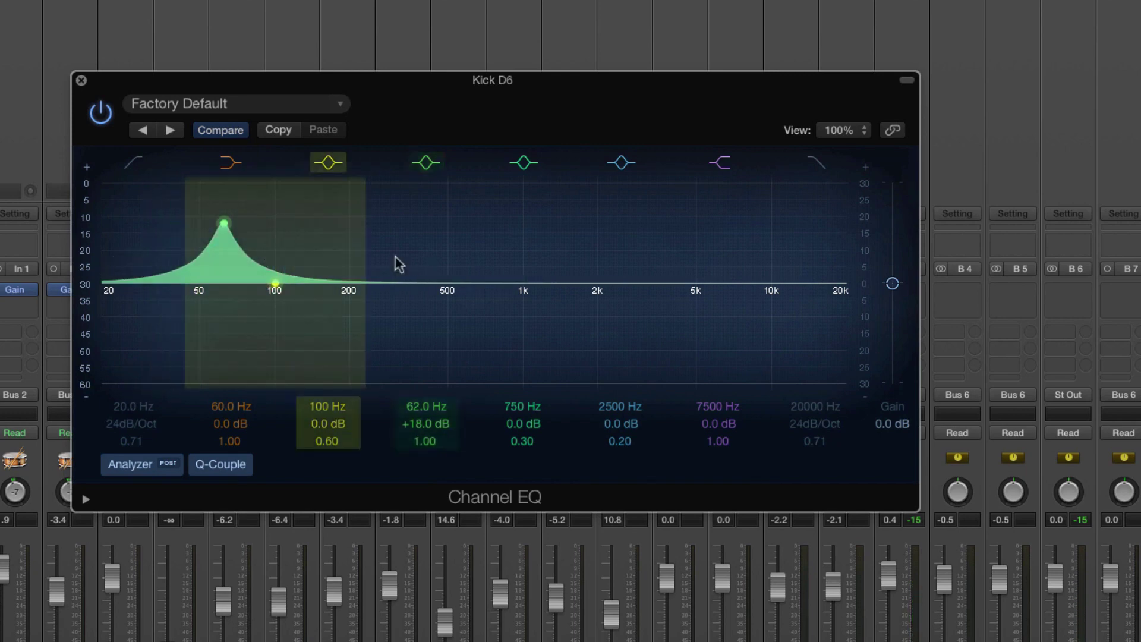
Step: Bypass the 62 Hz boost and enable a high cut at about 7800 Hz
click(424, 161)
click(809, 163)
drag(843, 292, 740, 300)
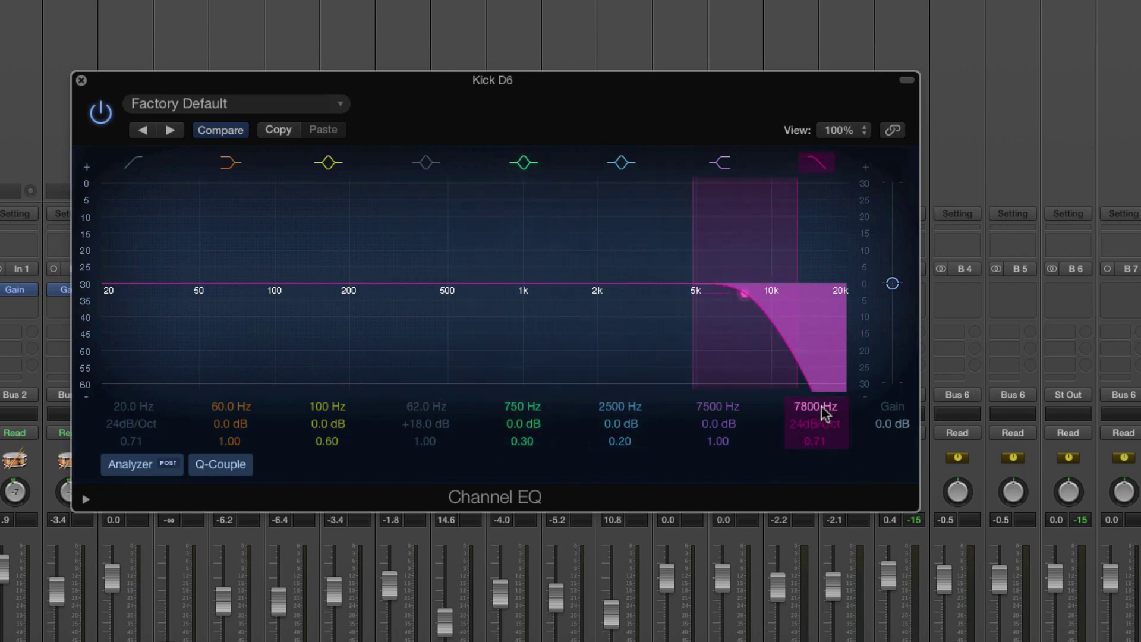
Step: Sweep the Kick D6 high-cut frequency down and back, ending at 20000 Hz
drag(822, 407, 818, 447)
mouse_move(820, 405)
mouse_down()
mouse_move(817, 445)
mouse_move(817, 383)
mouse_up()
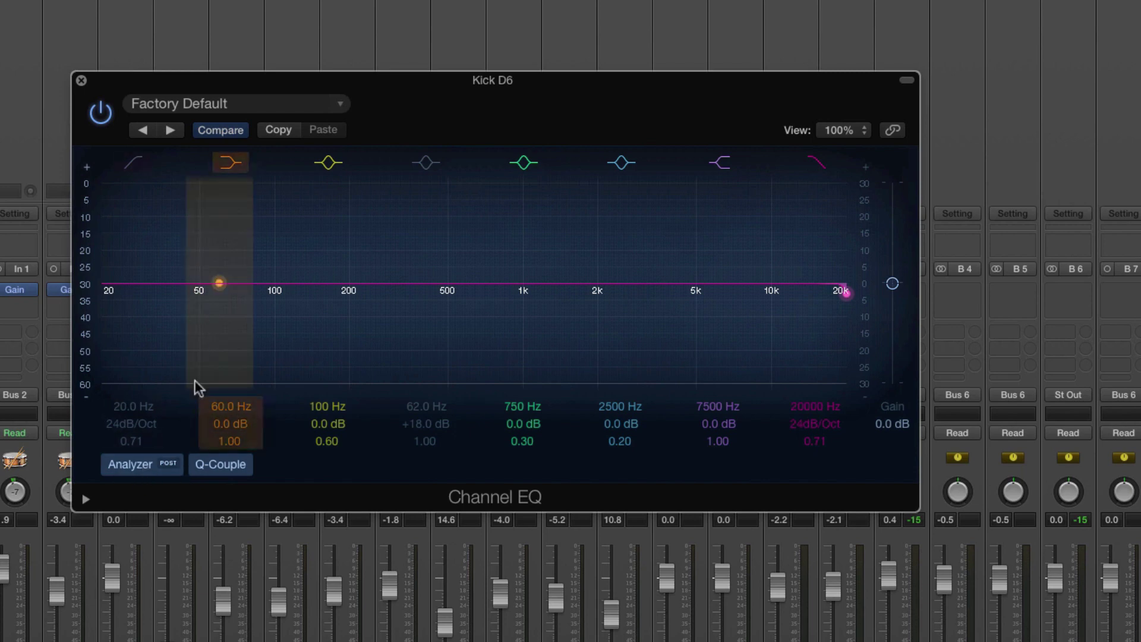
Step: Switch off the Analyzer in Kick D6's Channel EQ
click(149, 465)
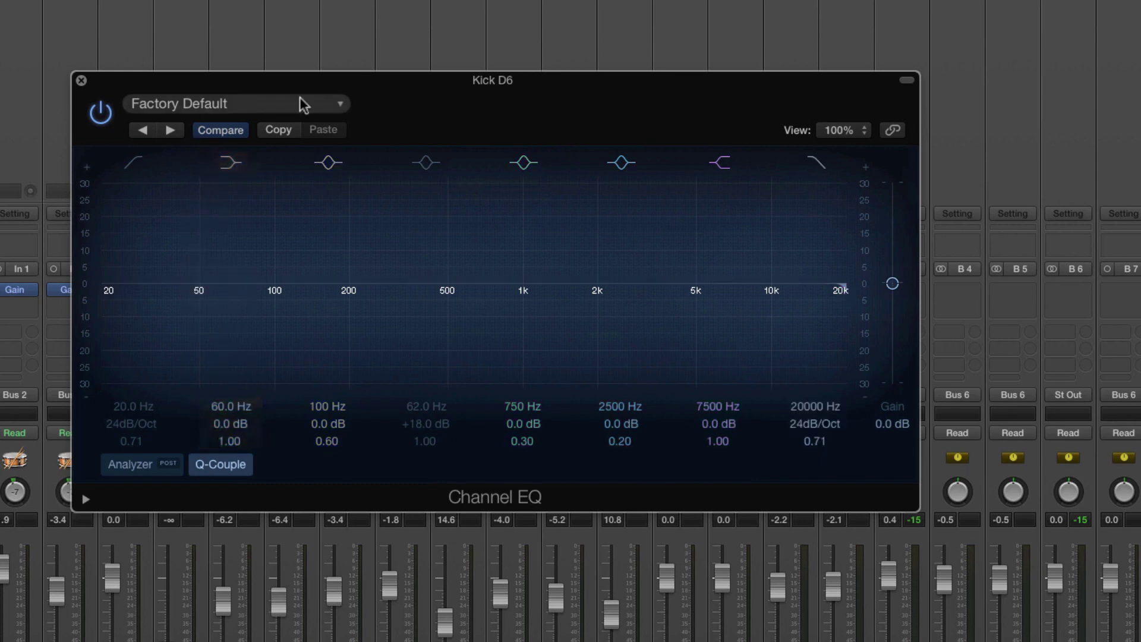
Step: Move the EQ window aside and back, toggle the Analyzer, and close Kick D6's EQ
drag(342, 97, 766, 96)
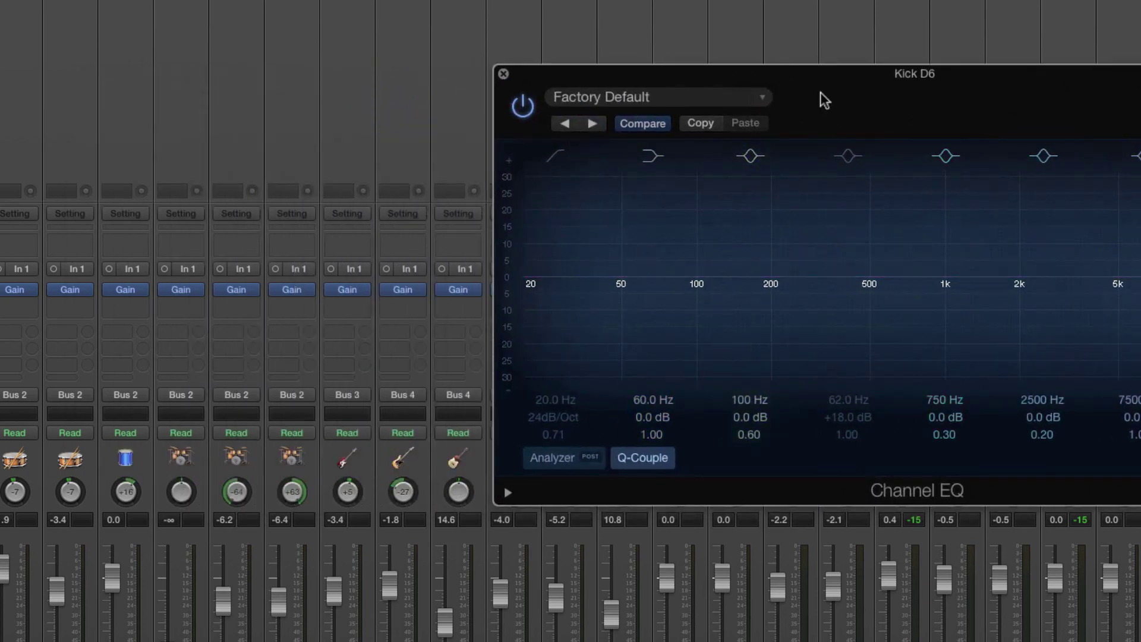
drag(820, 123, 474, 150)
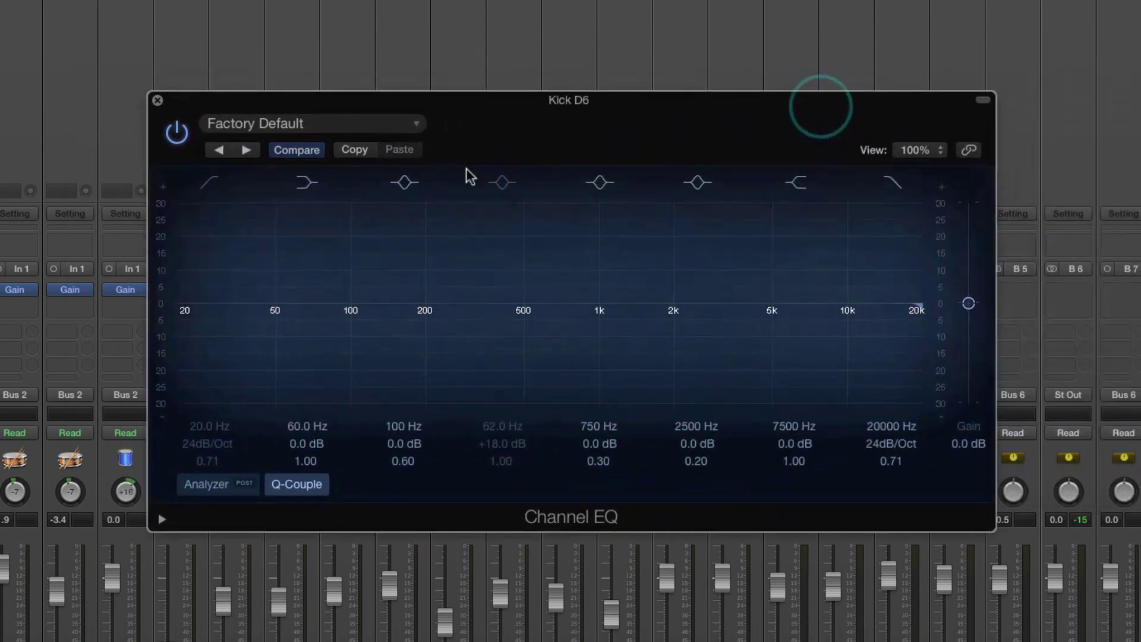
click(225, 487)
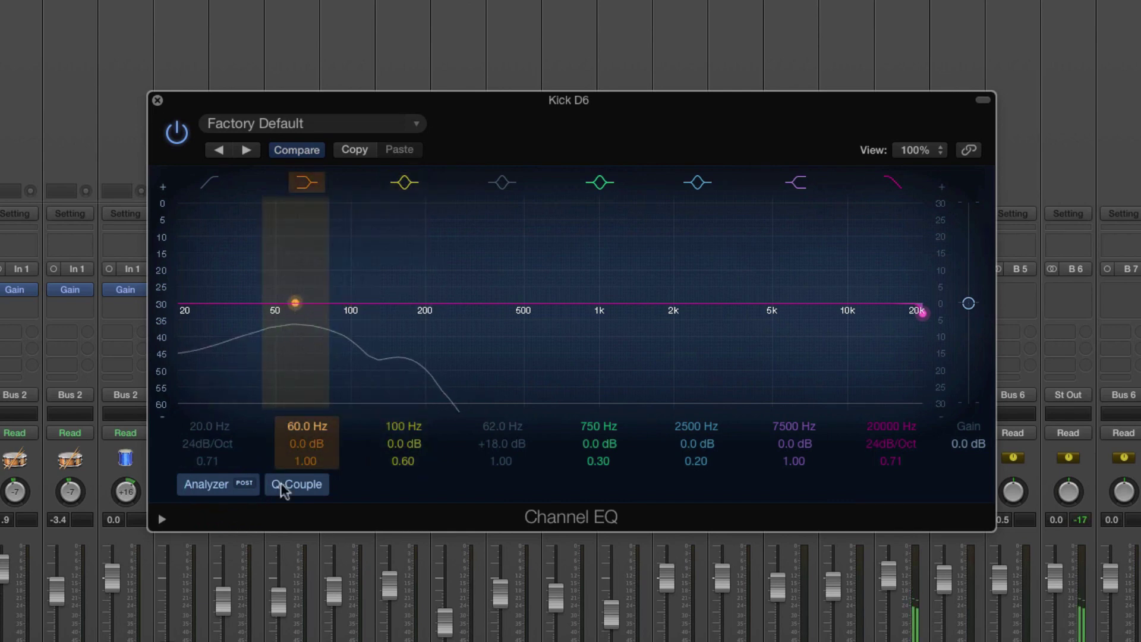
click(157, 100)
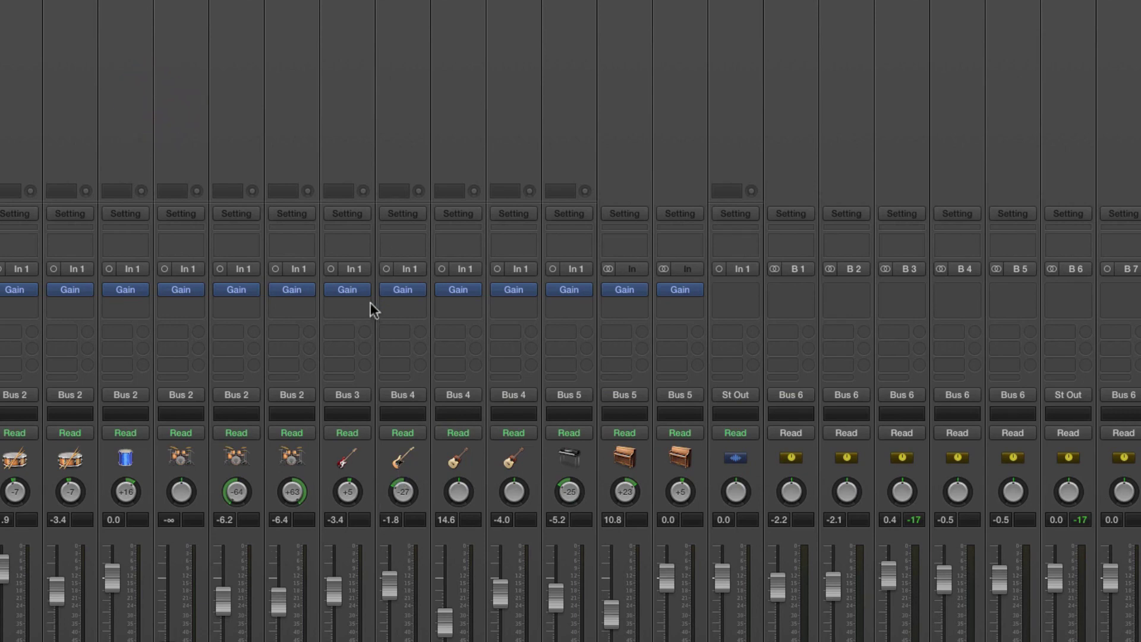
Step: Insert a Channel EQ on Bass, show the pre-EQ analyzer, and enable its high-cut band
double_click(343, 253)
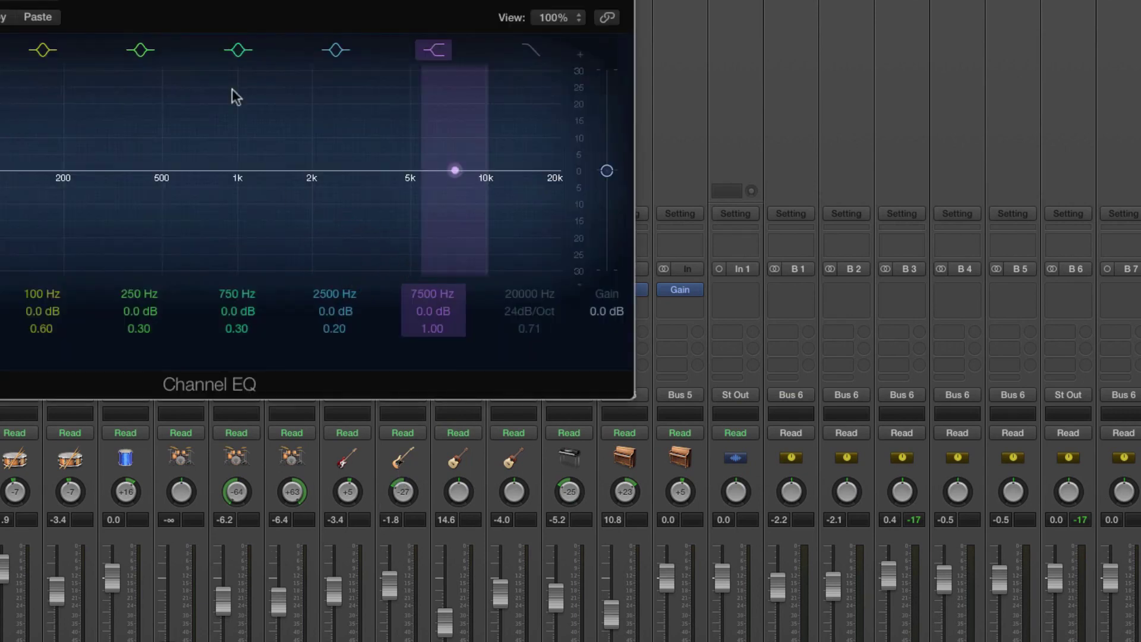
drag(265, 0, 579, 66)
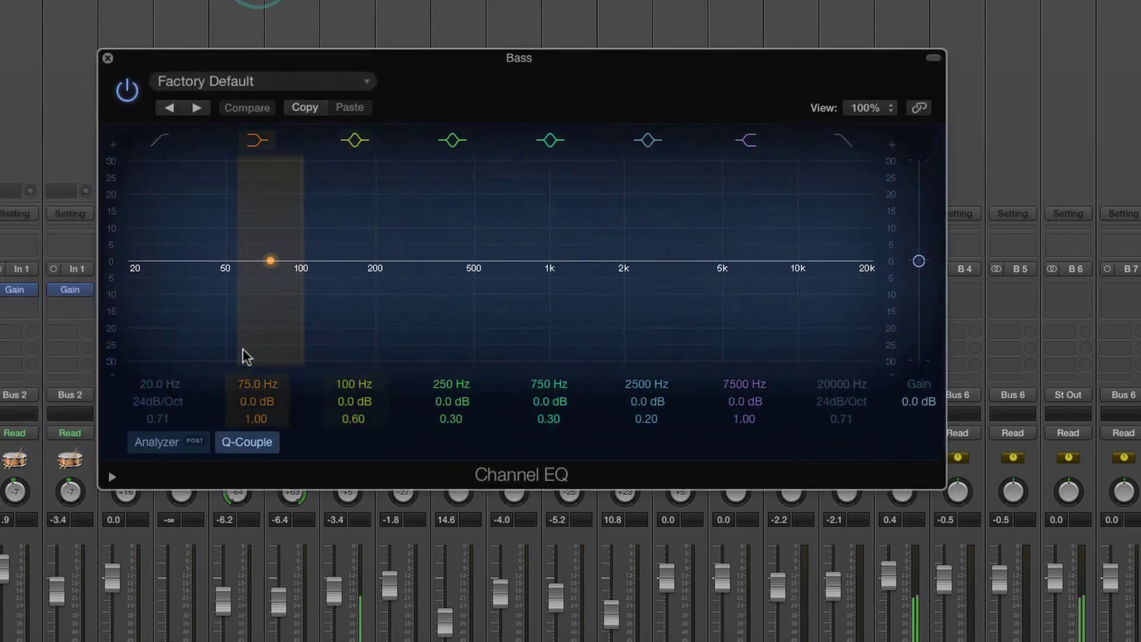
click(194, 440)
click(192, 443)
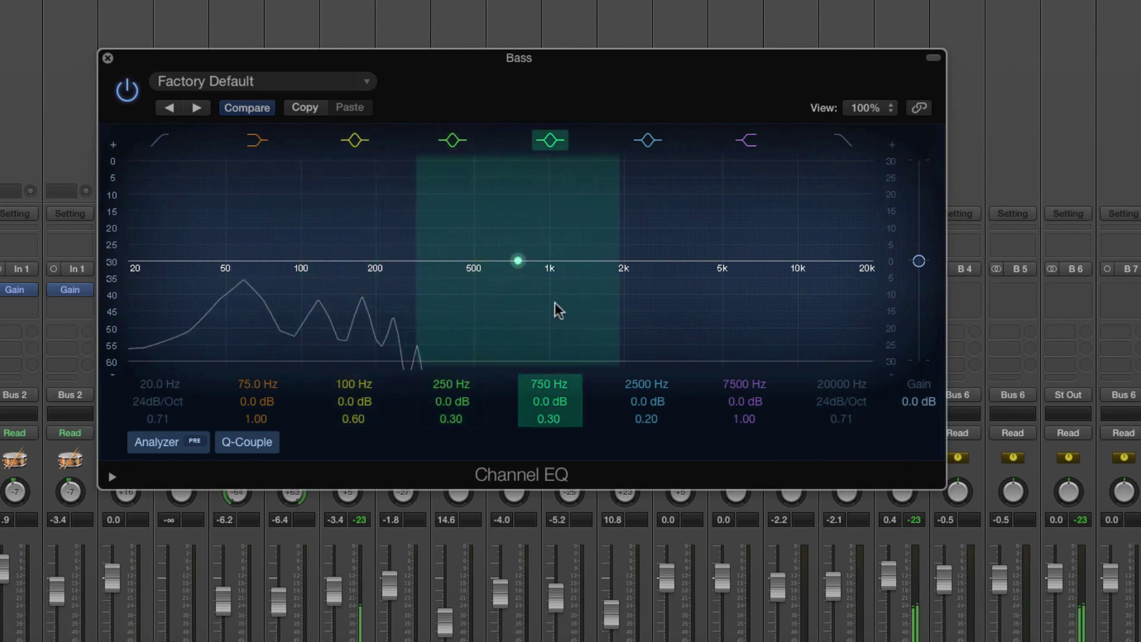
click(854, 153)
mouse_move(842, 384)
mouse_down()
mouse_move(844, 465)
mouse_move(844, 386)
mouse_up()
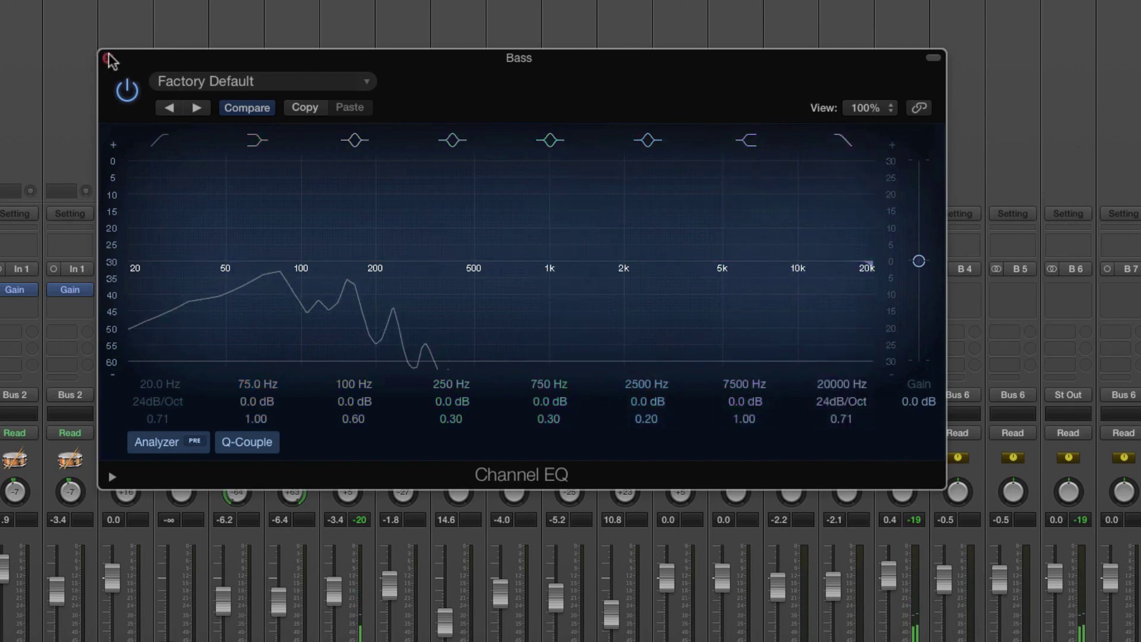
Step: Stop playback, sweep the 100 Hz band to about 710 Hz, and cut the high shelf to about -14.5 dB
key(space)
drag(298, 256, 528, 264)
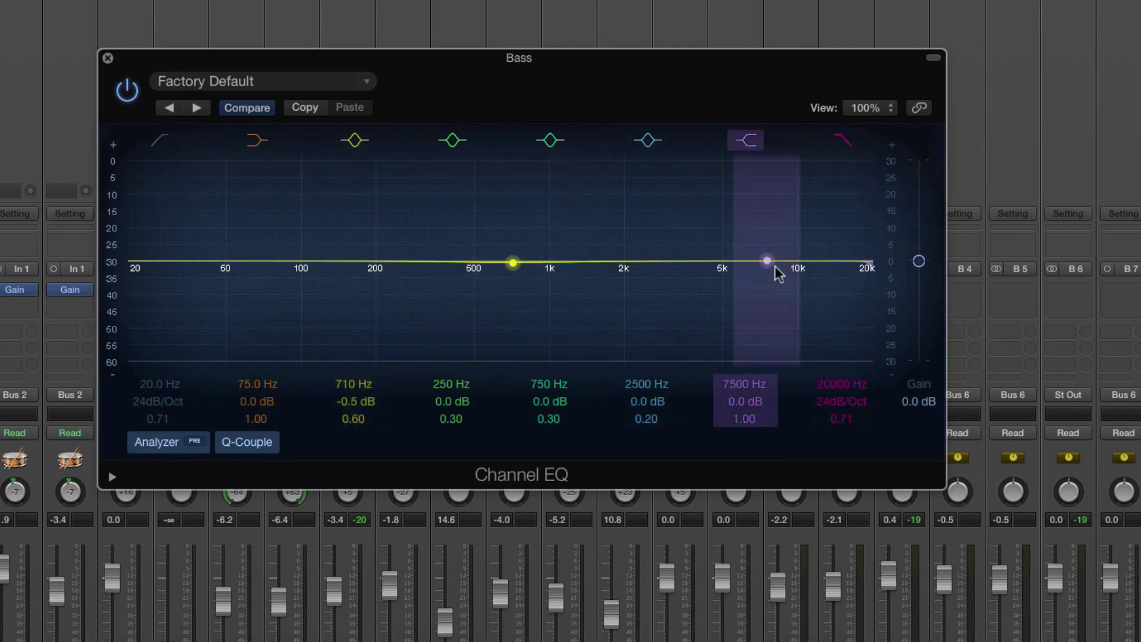
drag(774, 267, 736, 312)
Step: Enable the Bass low-cut, turn off the high-cut and 5300 Hz shelf bands, and tune the low-cut frequency
click(164, 142)
drag(134, 264, 243, 267)
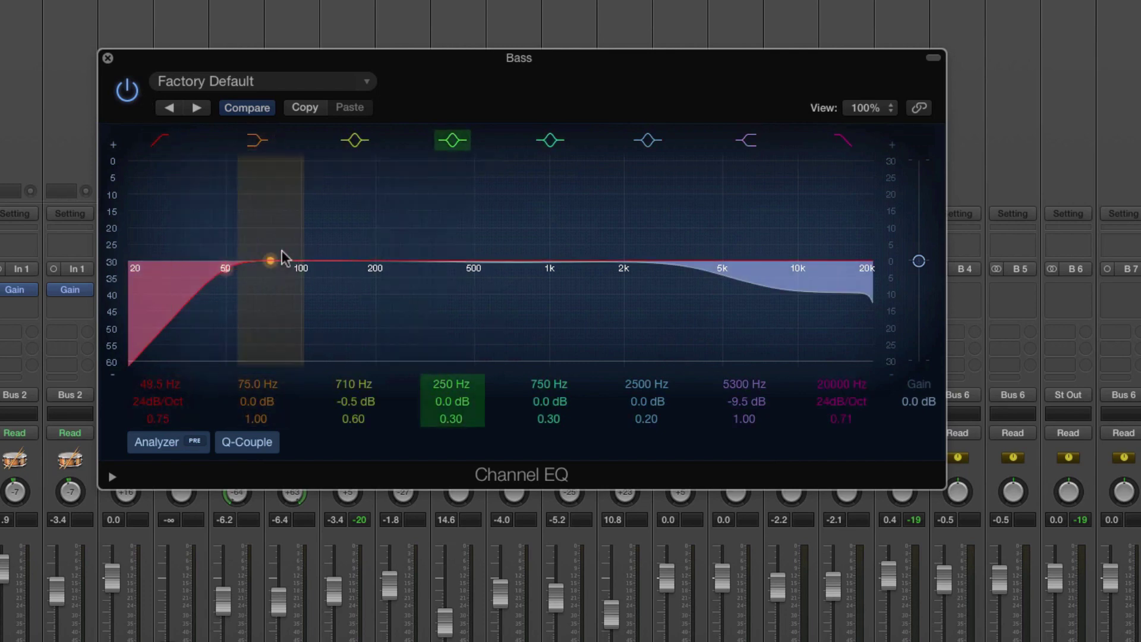
click(843, 142)
click(746, 140)
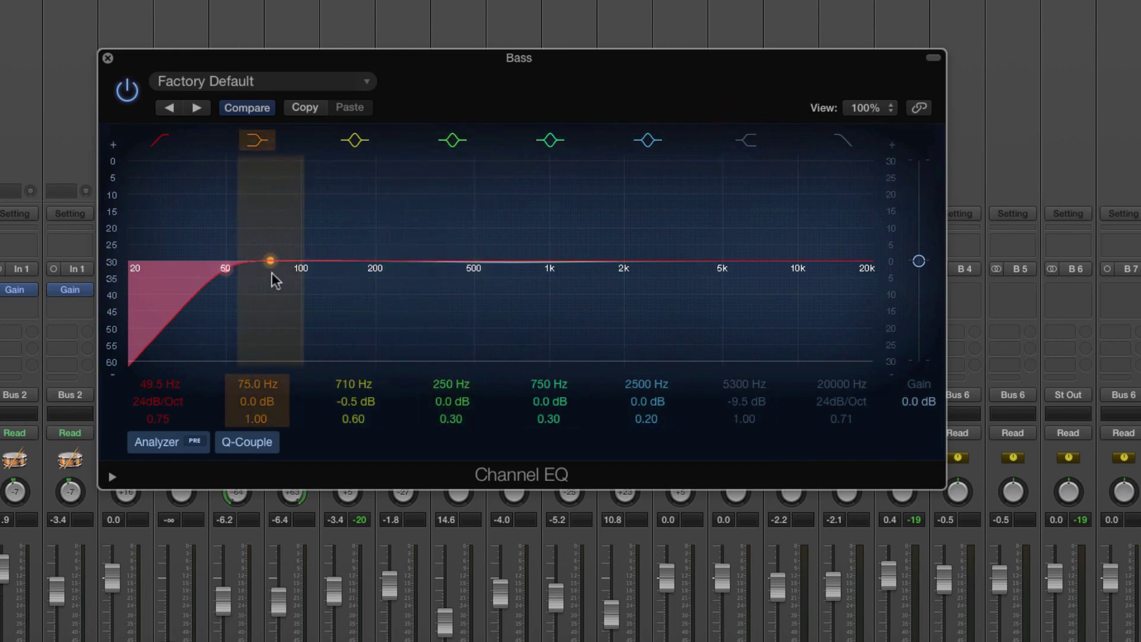
drag(225, 268, 168, 273)
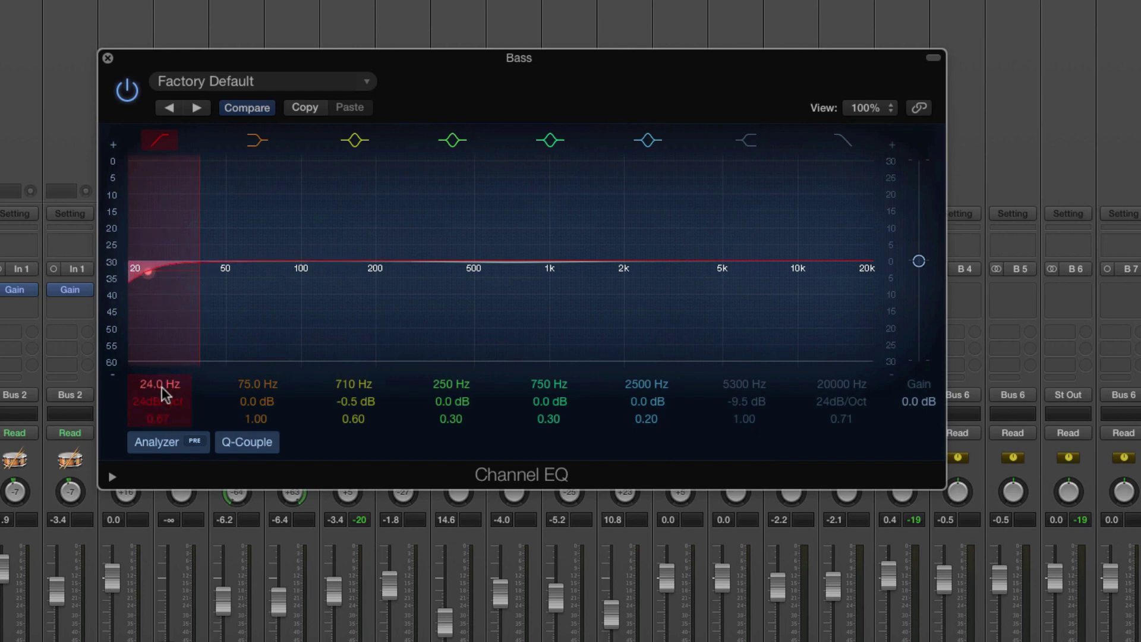
mouse_move(165, 395)
mouse_down()
mouse_move(165, 370)
mouse_move(164, 410)
mouse_up()
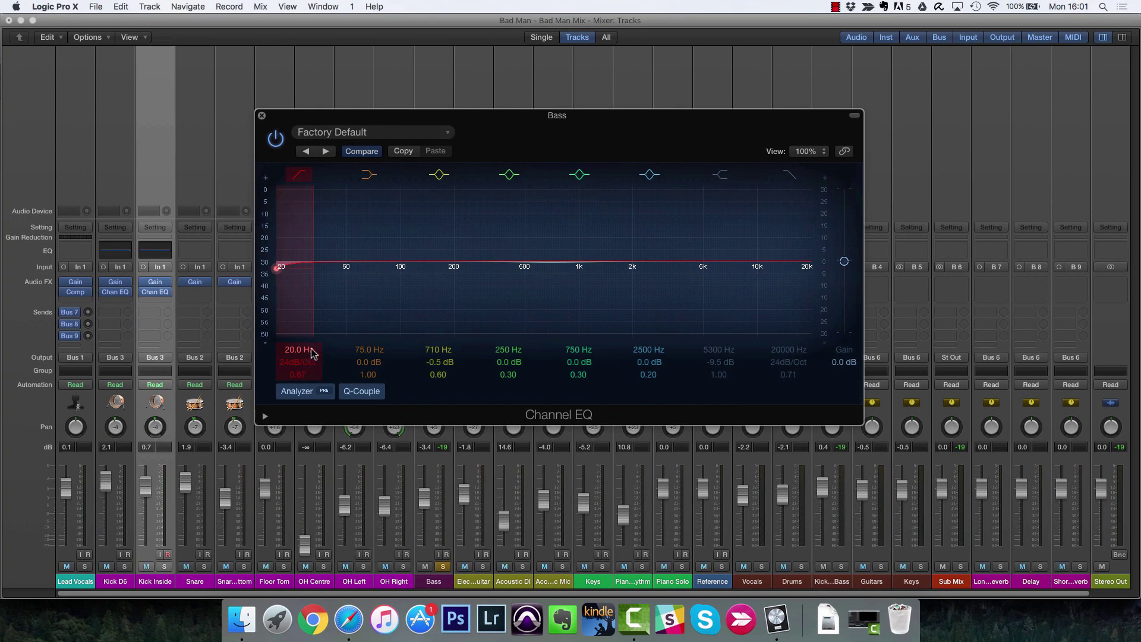
Step: Close the Bass Channel EQ and insert a mono Linear Phase EQ on Kick Inside
click(263, 115)
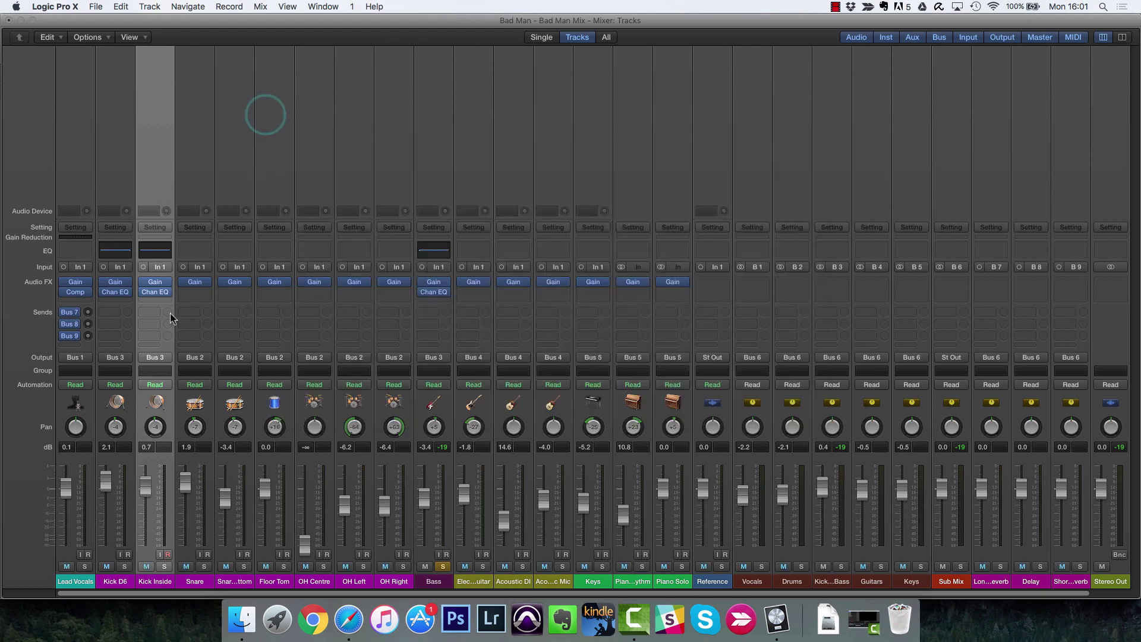
click(163, 301)
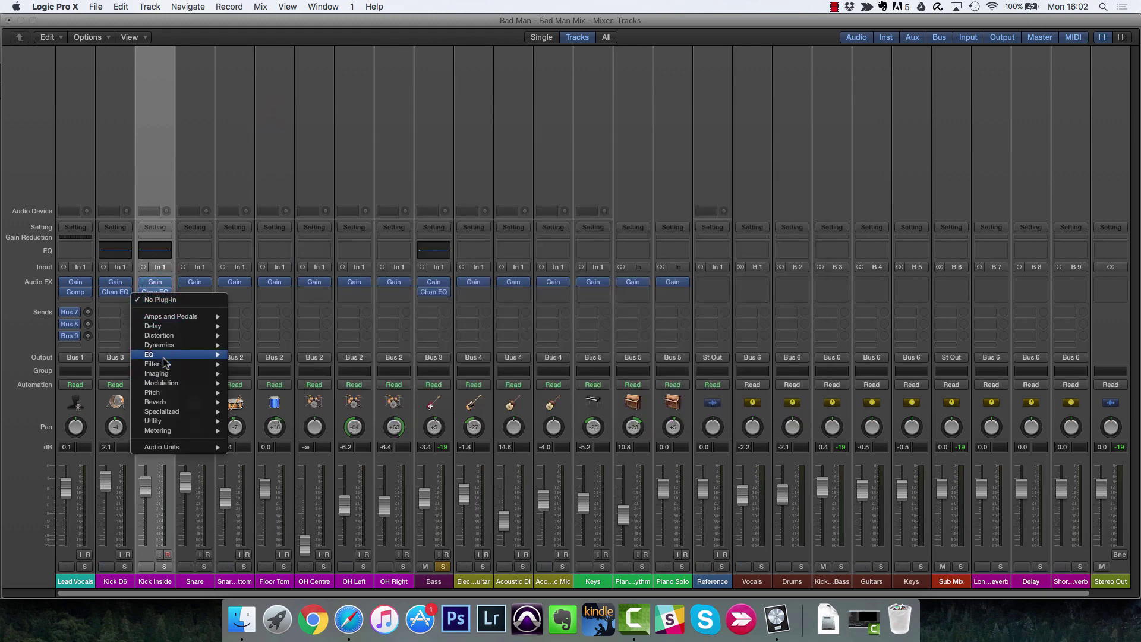
mouse_move(149, 355)
mouse_move(262, 364)
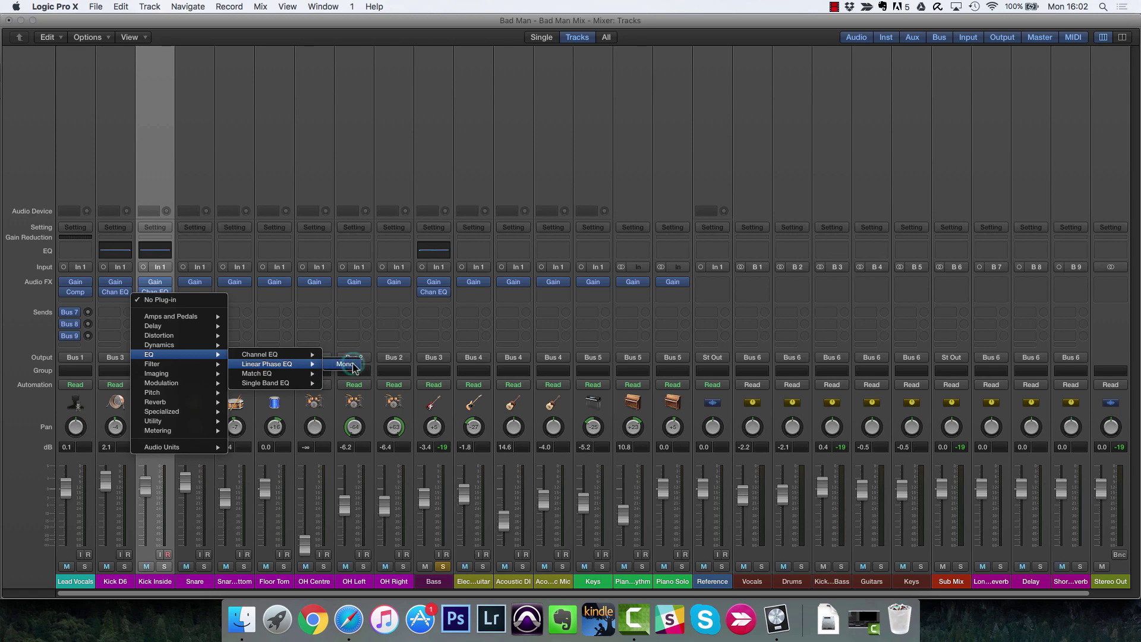
click(350, 364)
drag(381, 54, 629, 141)
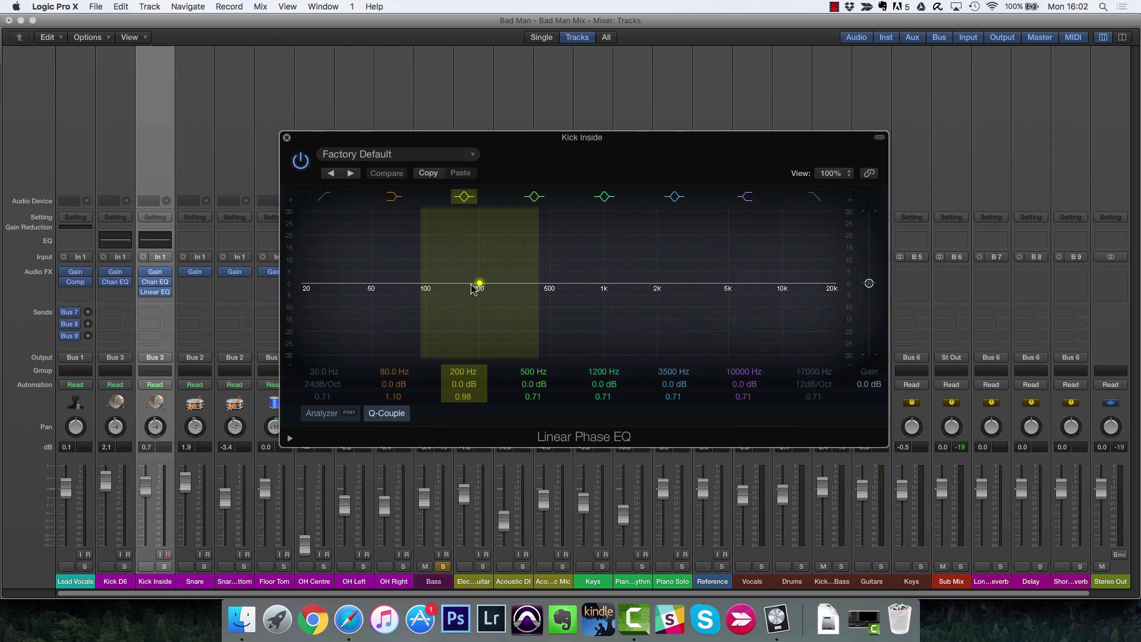
Step: Give the Linear Phase EQ a +5 dB bell boost at 198 Hz, then bypass it
drag(479, 283, 480, 249)
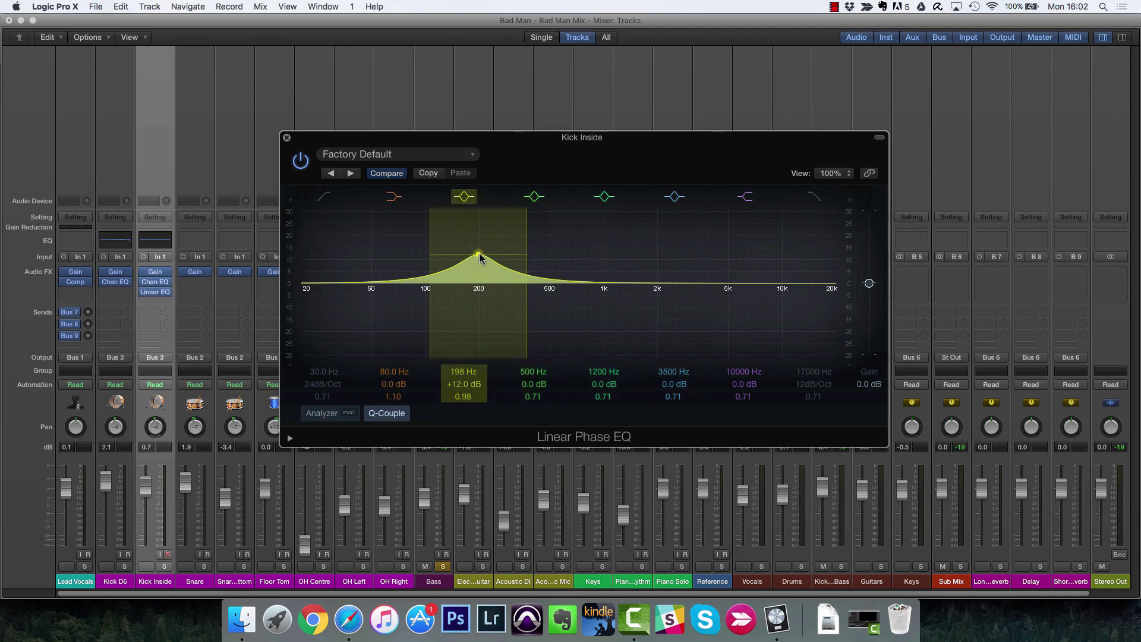
drag(480, 256, 481, 289)
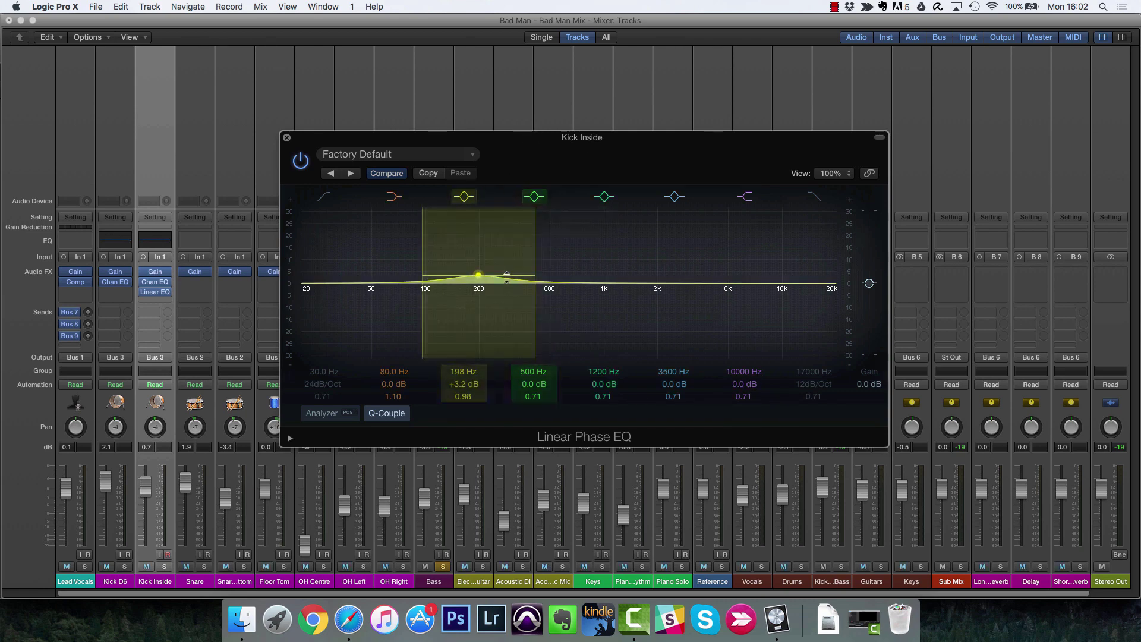
mouse_move(487, 274)
mouse_down()
mouse_move(479, 246)
mouse_move(482, 279)
mouse_up()
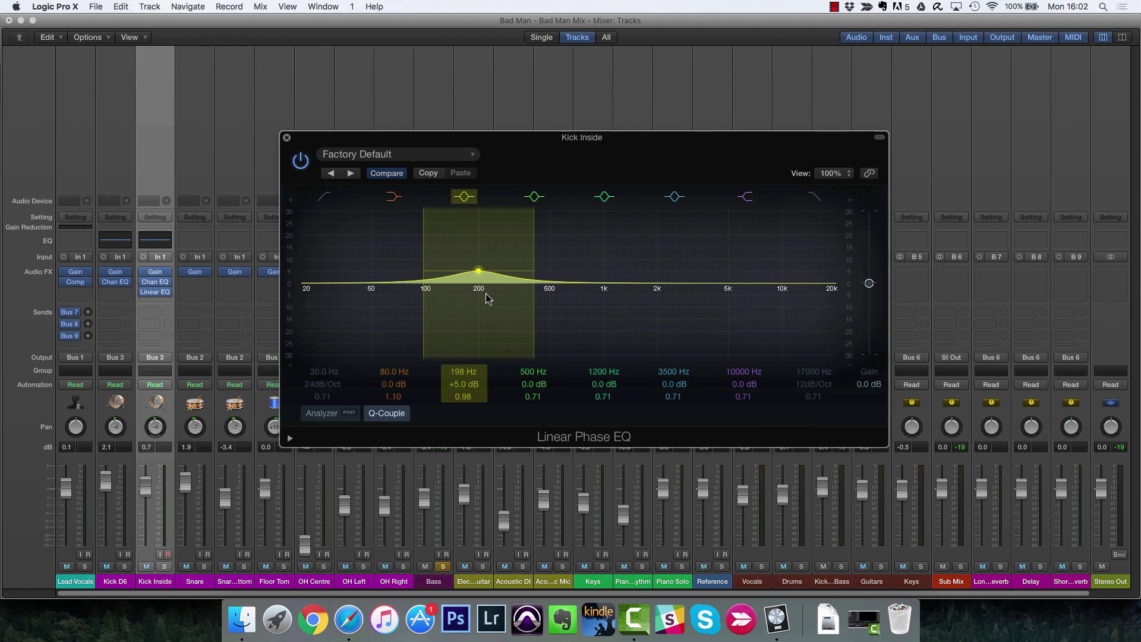
click(757, 300)
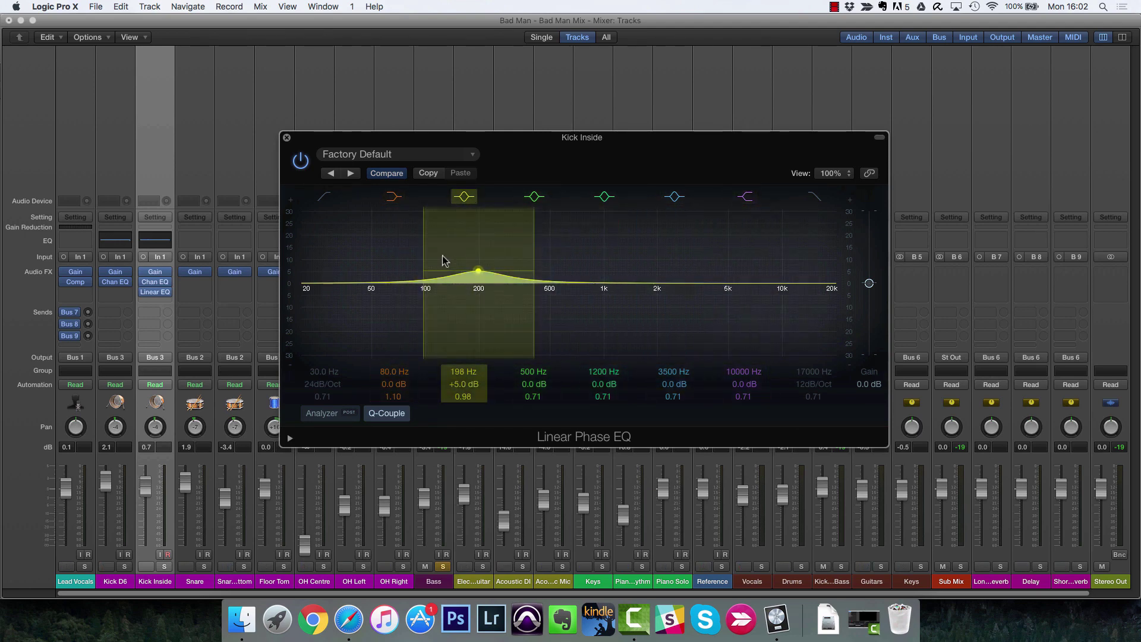
click(300, 161)
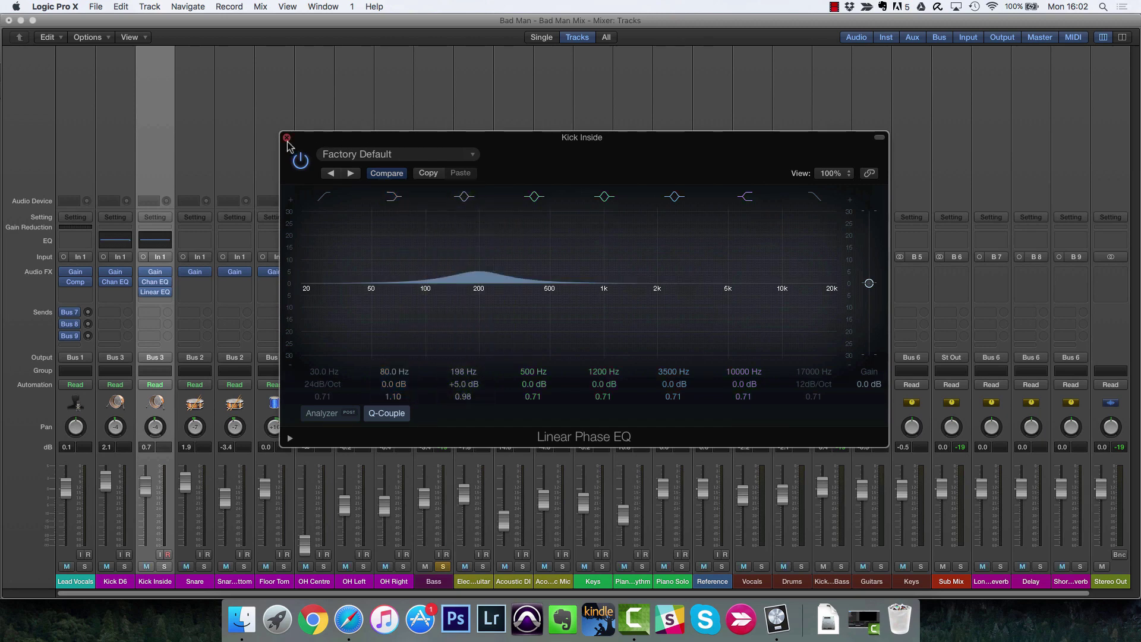
Step: Swap Kick Inside's Linear Phase EQ for a mono Match EQ and reopen that slot's plug-in menu
click(170, 293)
mouse_move(178, 364)
mouse_move(274, 384)
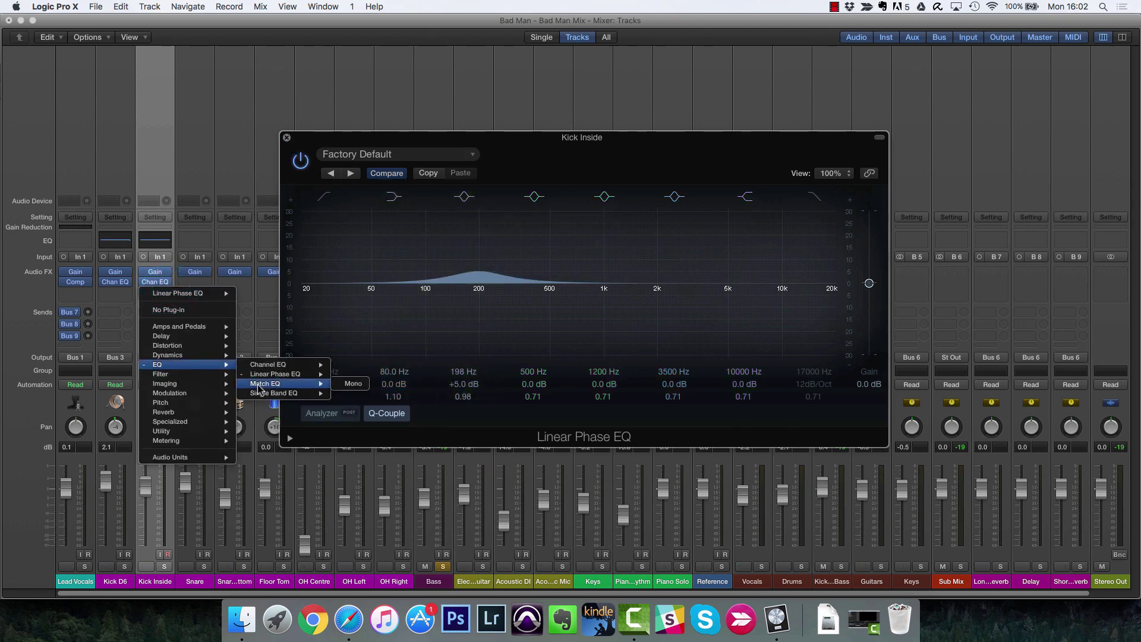
click(340, 384)
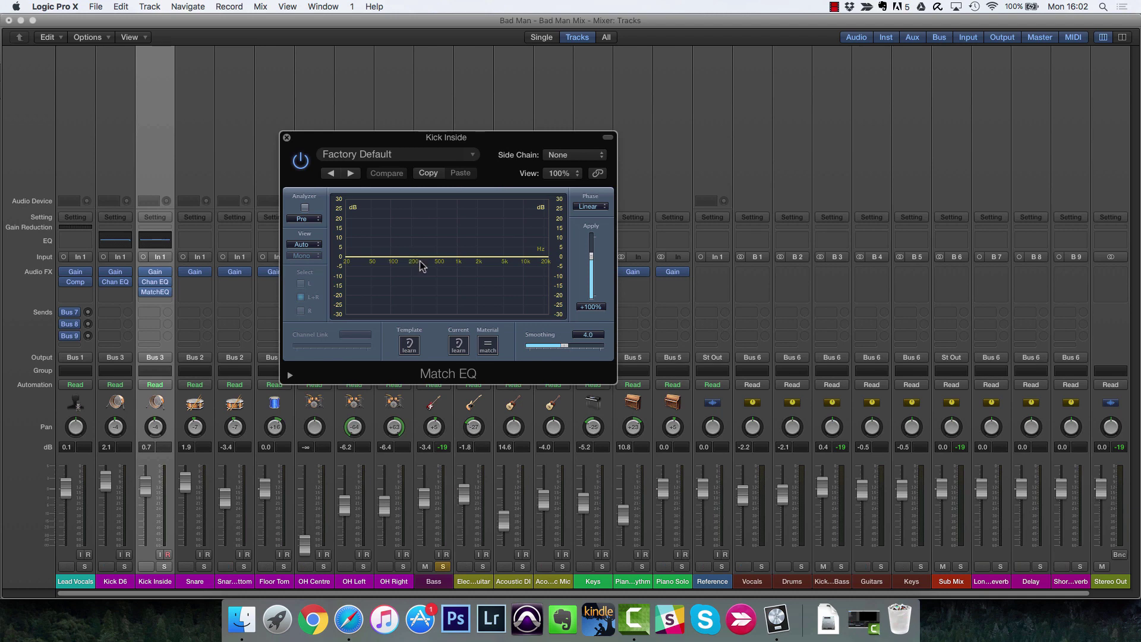
click(168, 292)
Step: Replace the Match EQ with a Single Band EQ set to Low Cut at 1000 Hz, 24 dB/Oct
mouse_move(185, 369)
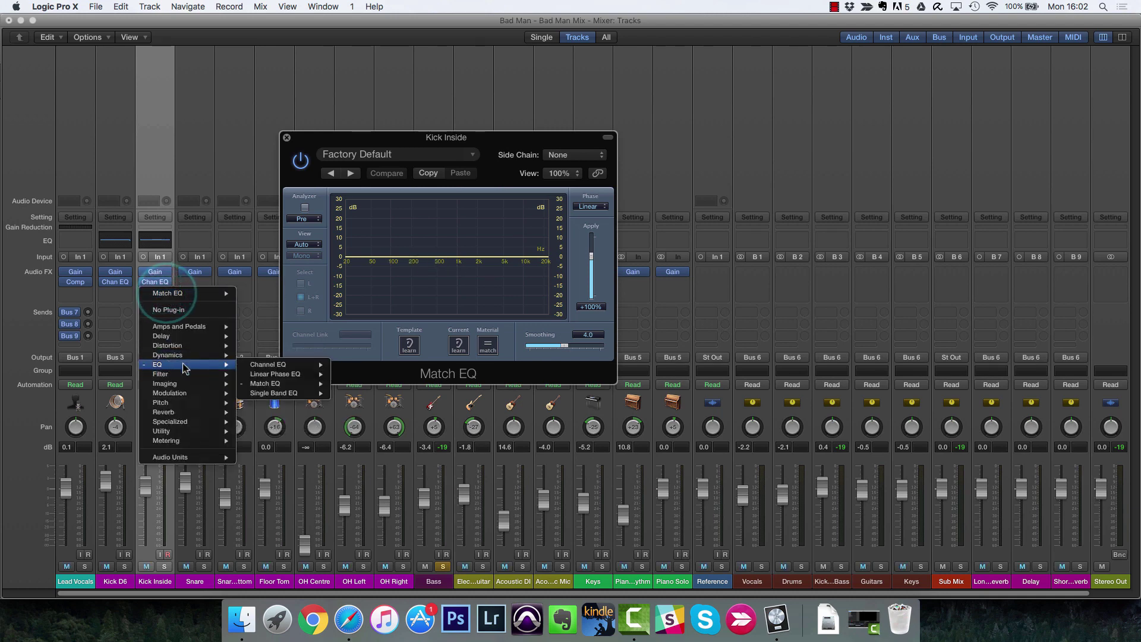
click(354, 397)
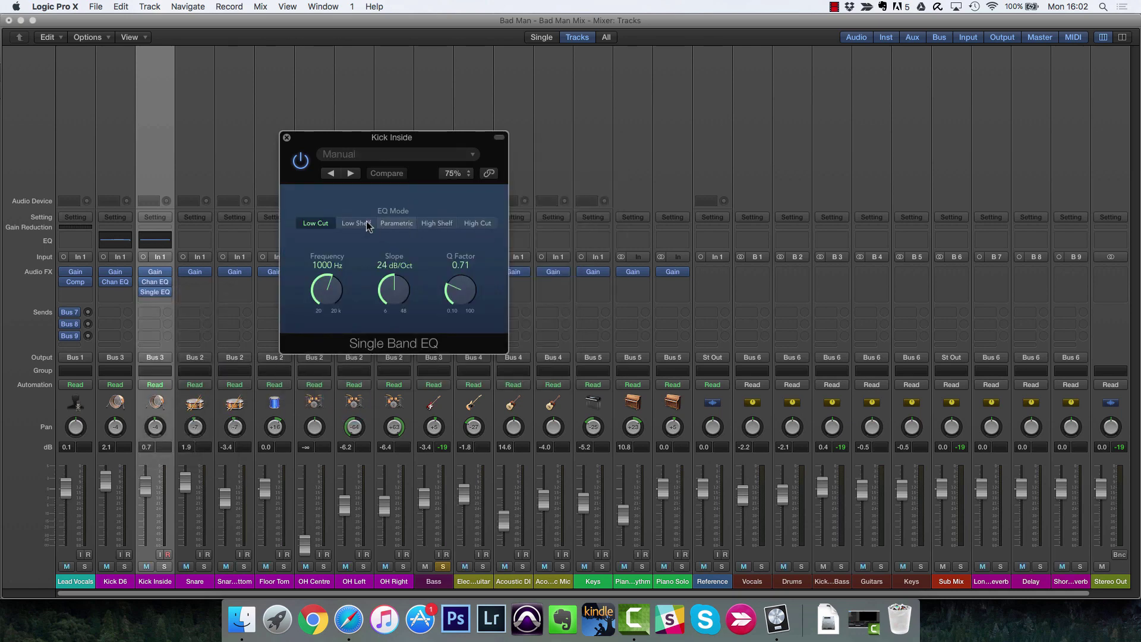
click(386, 223)
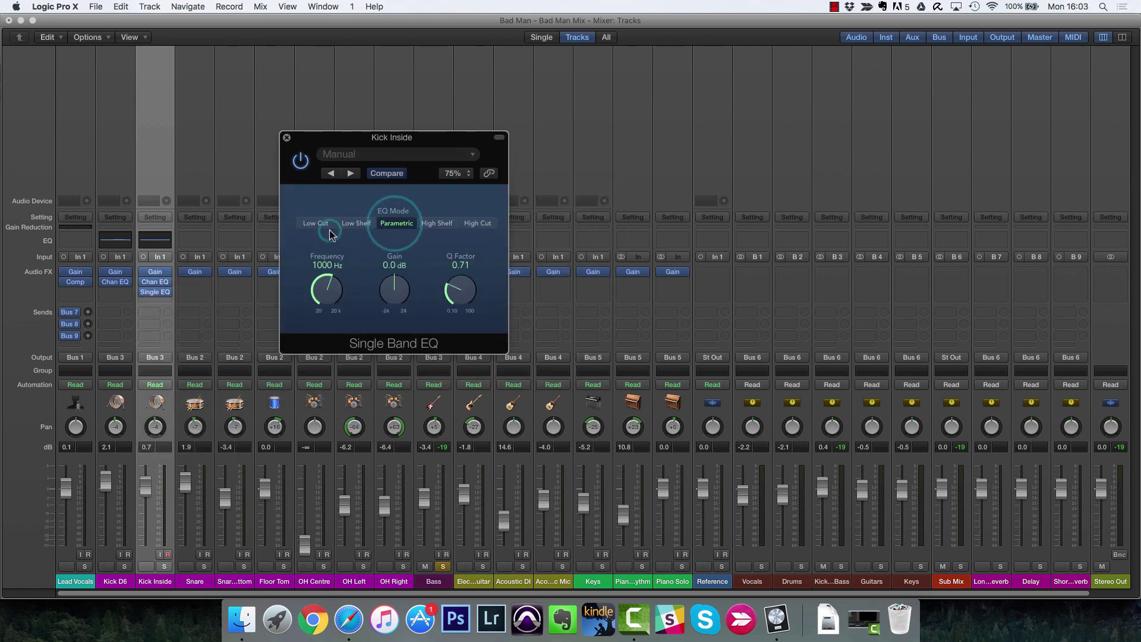
click(328, 226)
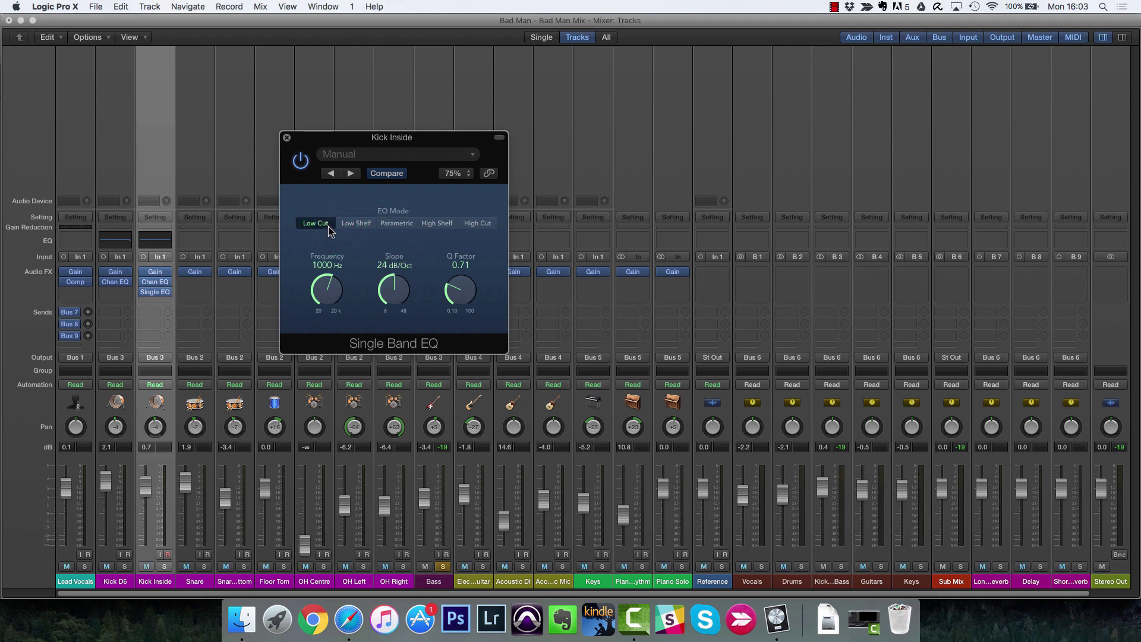
Step: Move the EQ window right, unsolo the Bass, and solo the Electric Guitar track
drag(440, 137, 591, 125)
click(443, 566)
click(482, 567)
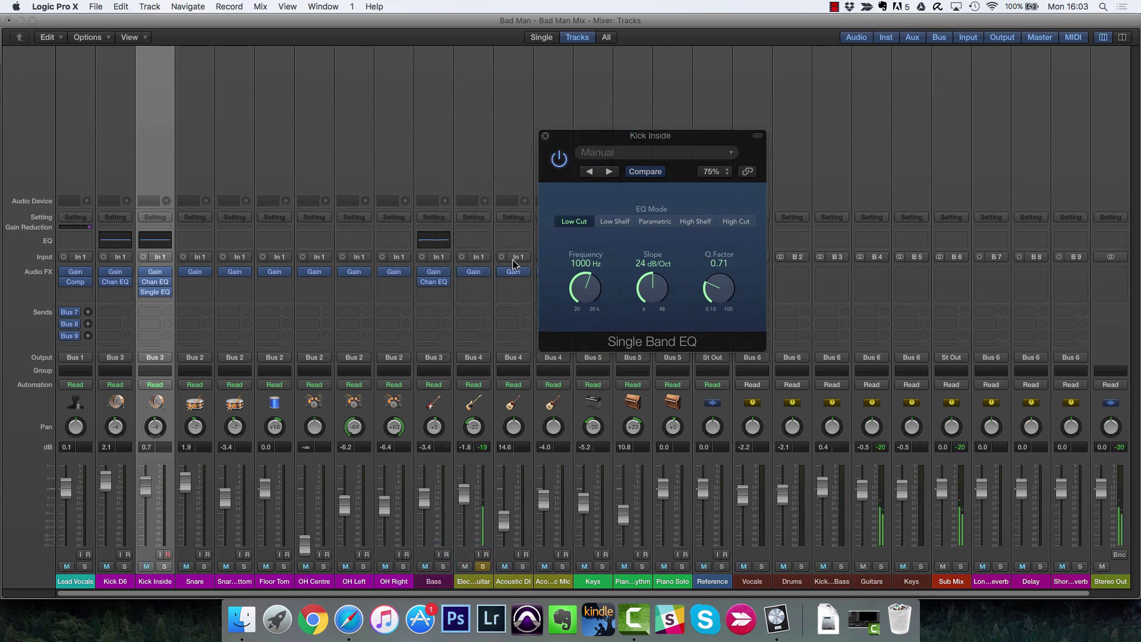
Step: Turn on the Electric Guitar Channel EQ low cut at 50 Hz and close the window
click(478, 240)
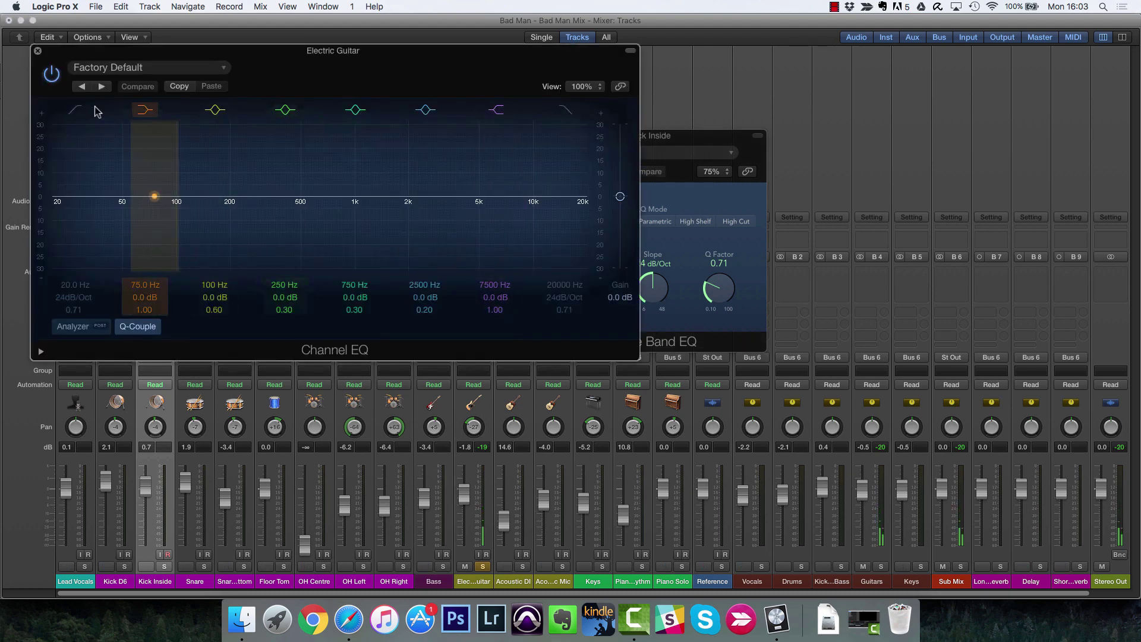
click(74, 111)
drag(57, 202, 122, 202)
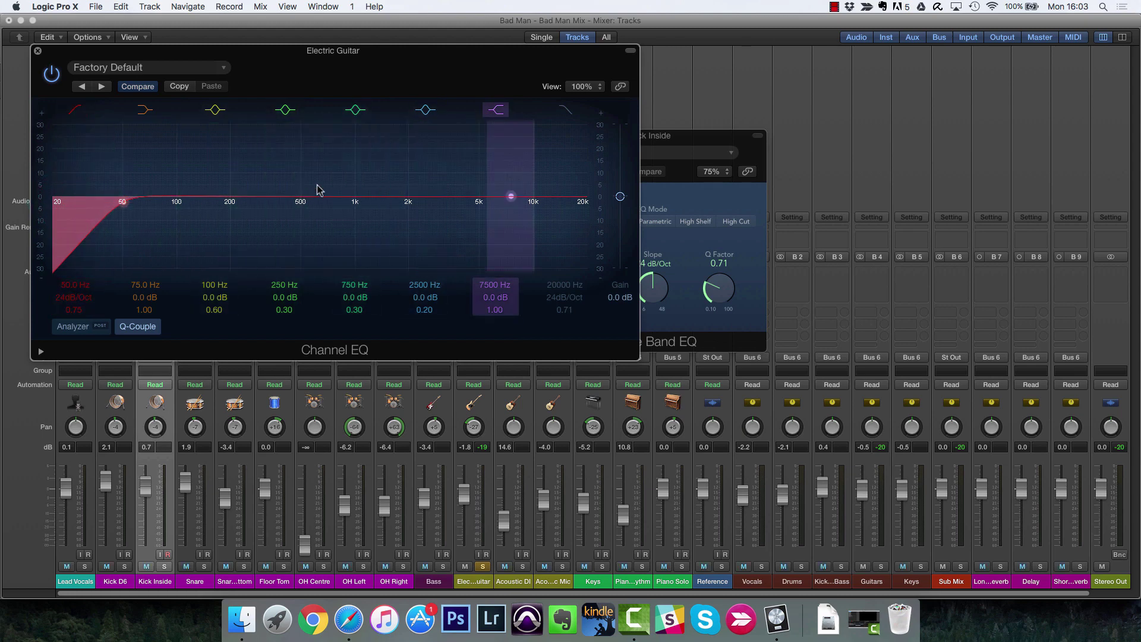
click(37, 51)
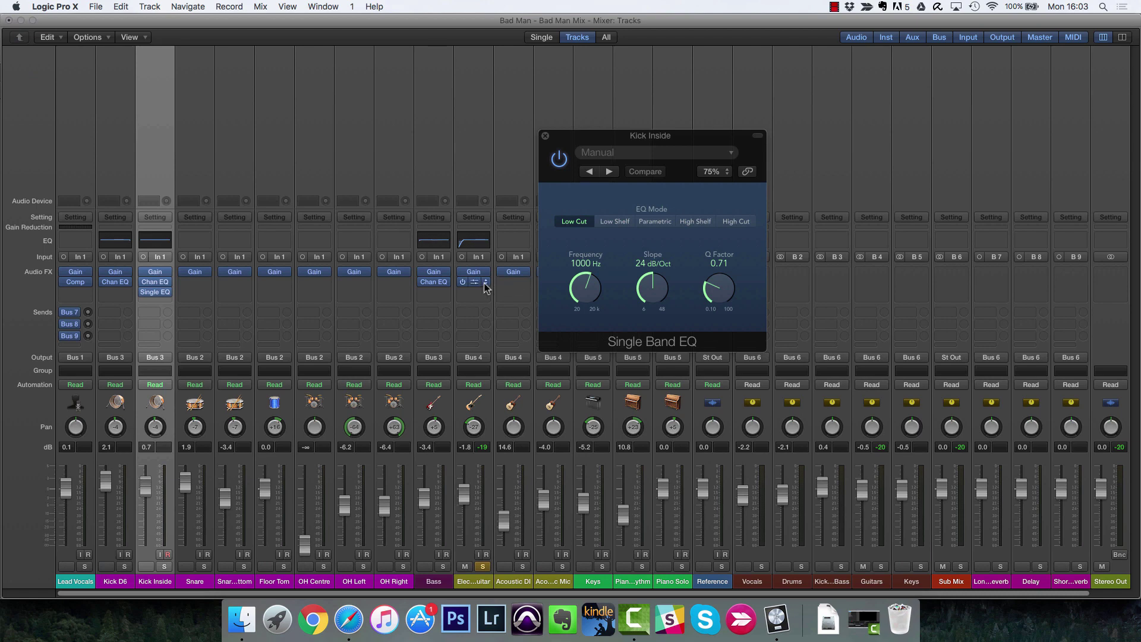
Step: Replace the guitar's Channel EQ with a Single Band EQ low cut at 75 Hz, then bypass it
click(488, 280)
mouse_move(520, 354)
click(592, 386)
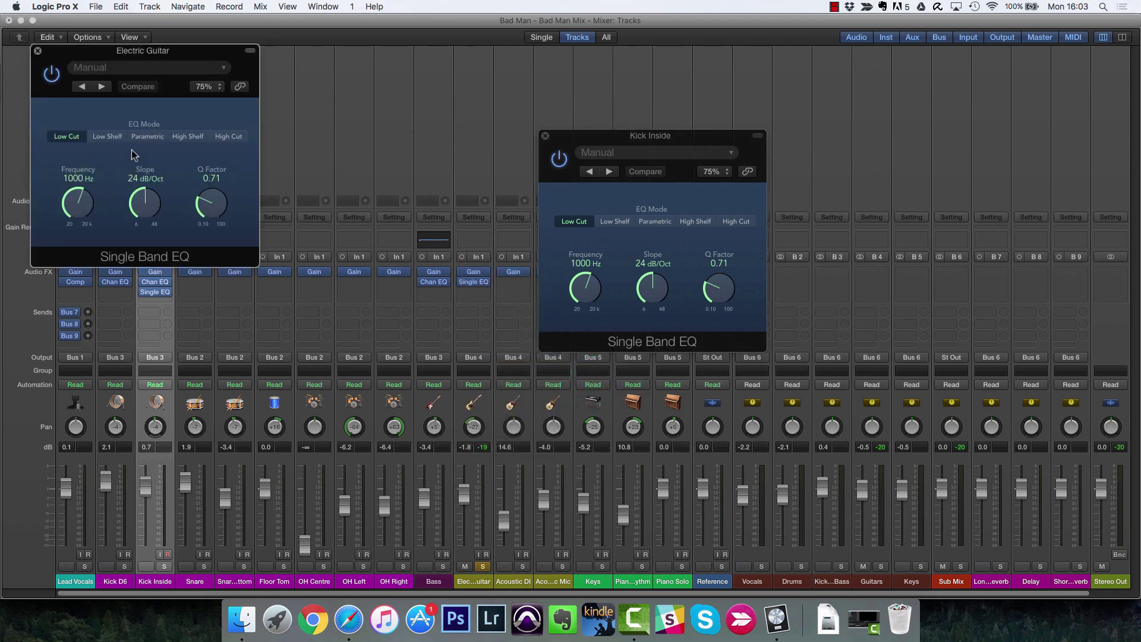
drag(89, 203, 85, 299)
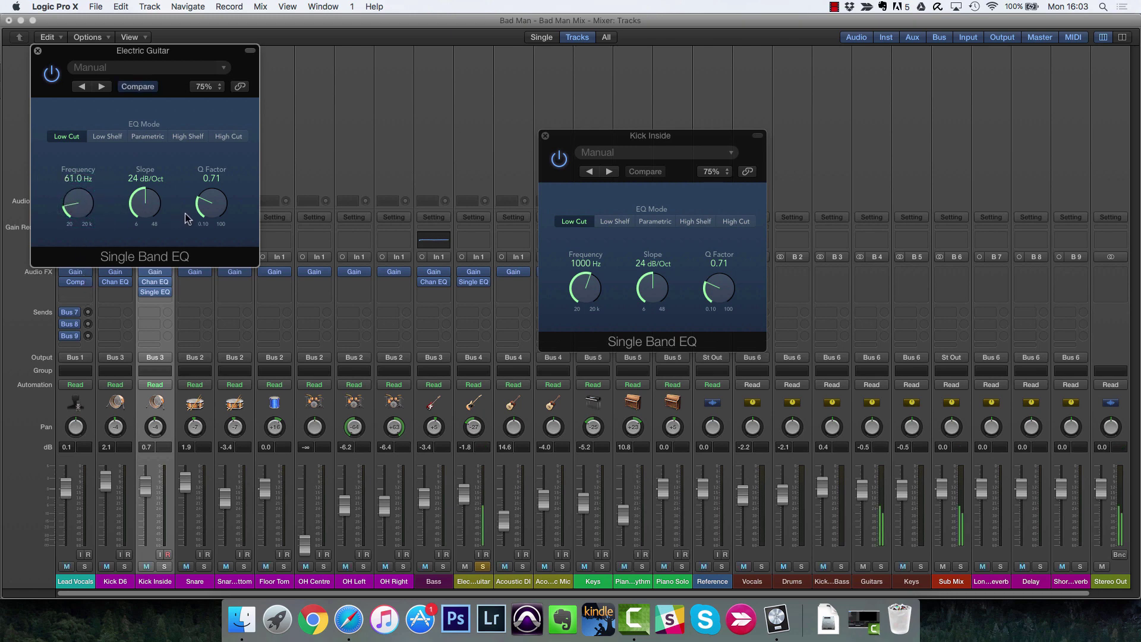
drag(73, 173, 77, 129)
drag(77, 174, 76, 187)
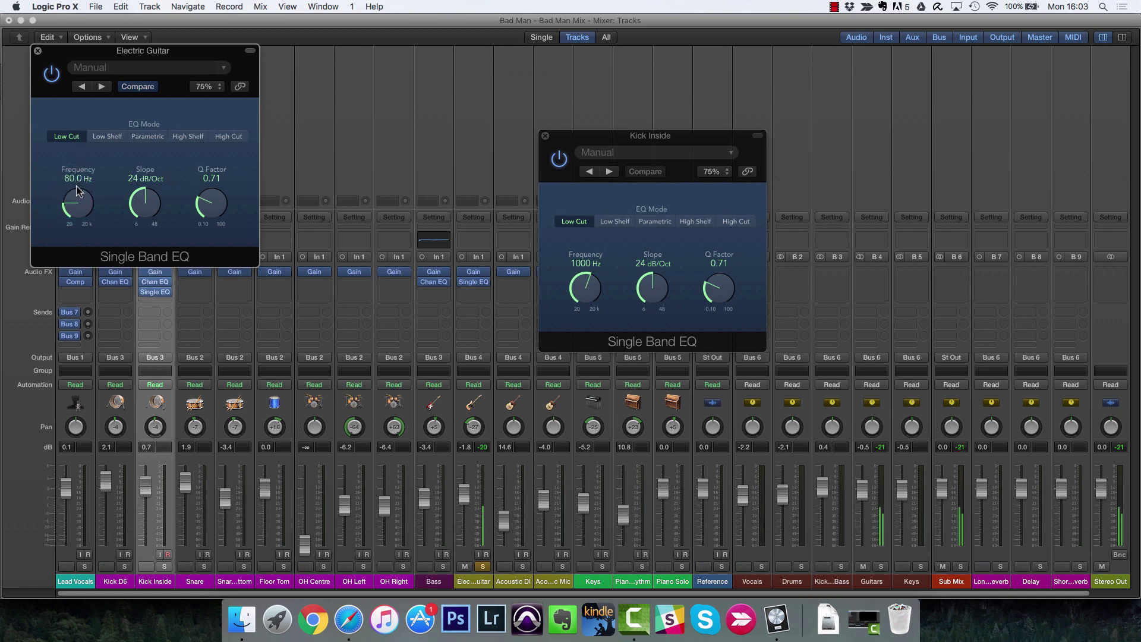
click(54, 74)
Step: Close the Electric Guitar and Kick Inside EQ windows, leaving only the mixer visible
click(37, 51)
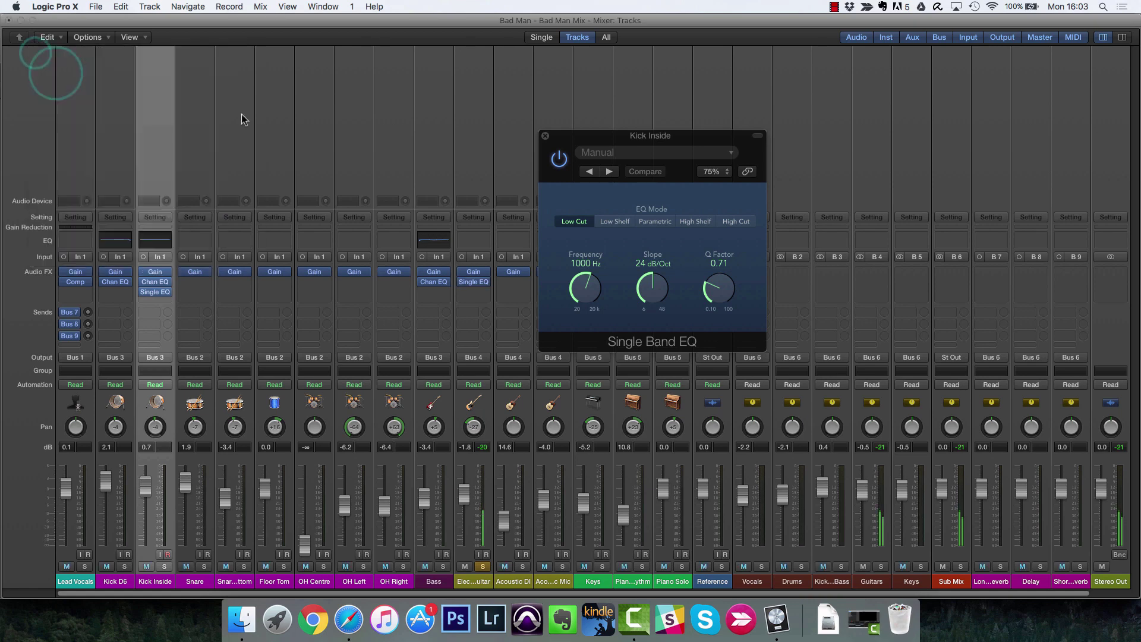
click(545, 136)
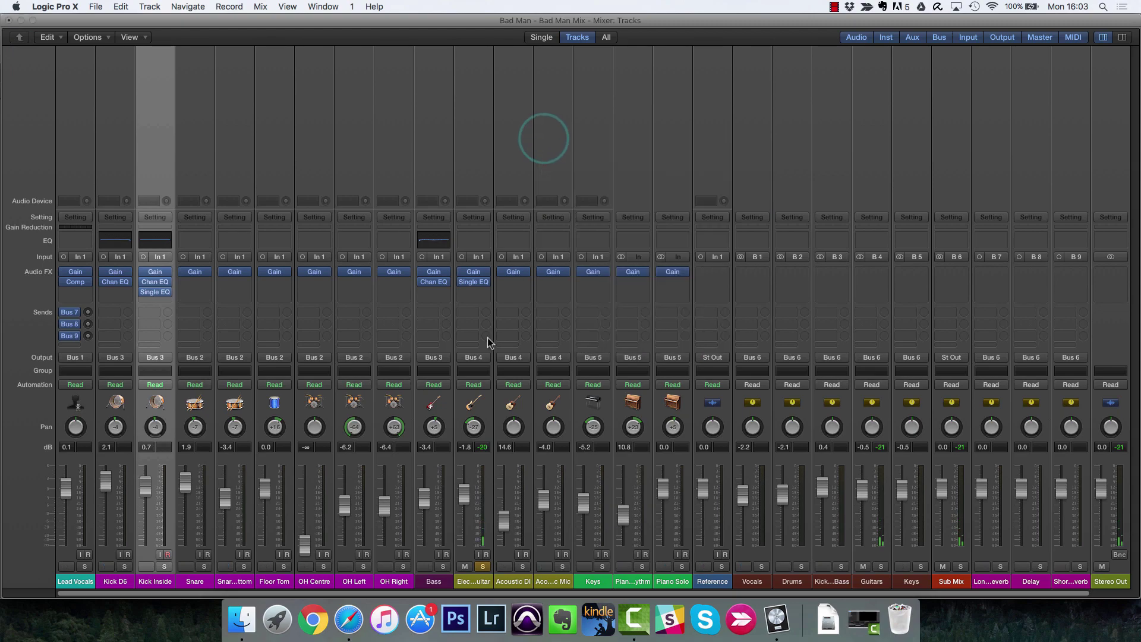